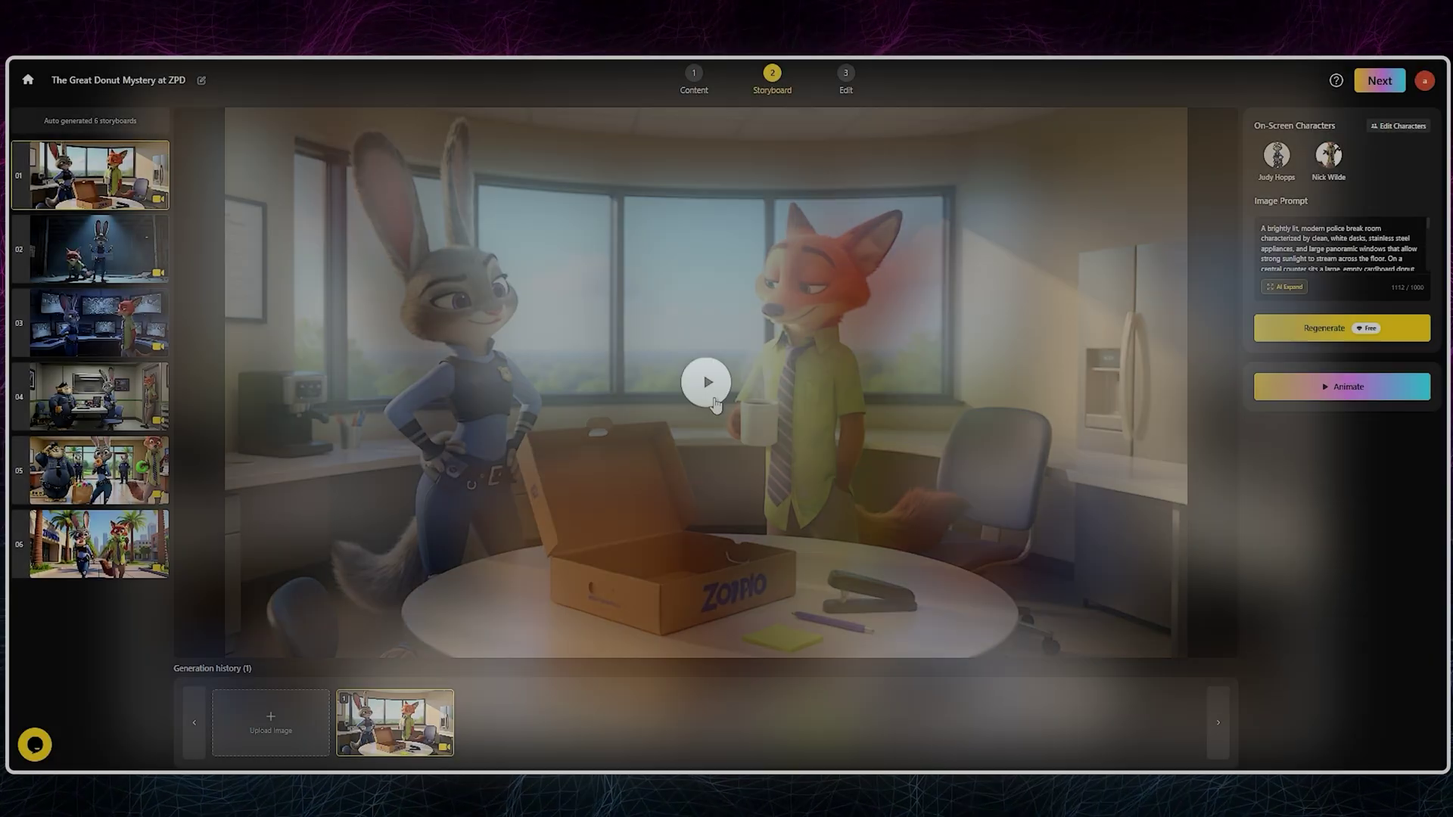
- Play storyboard shot 01's break-room animation, then bring up shot 02
{"action": "left_click", "coordinate": [713, 400]}
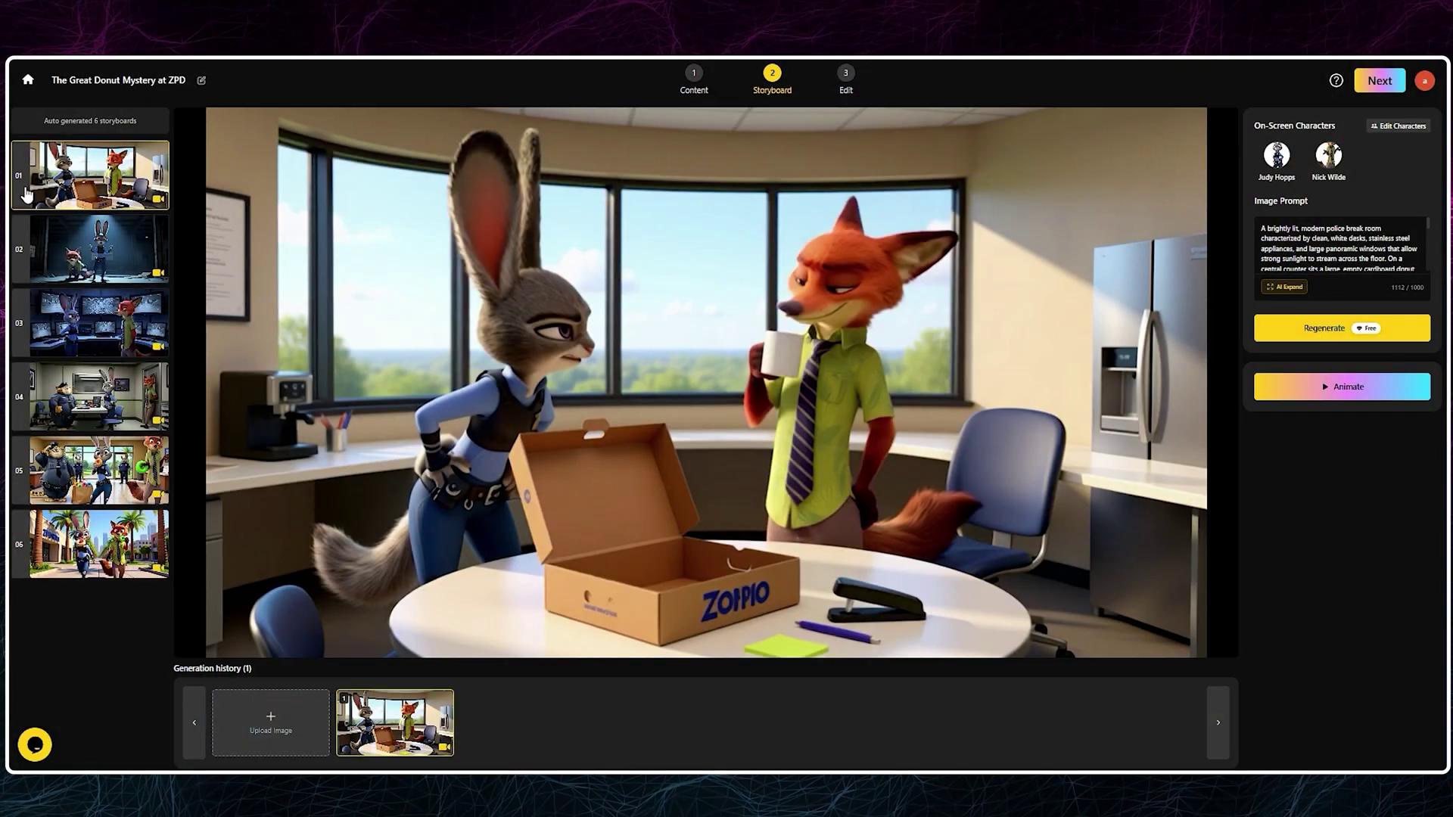
{"action": "left_click", "coordinate": [79, 249]}
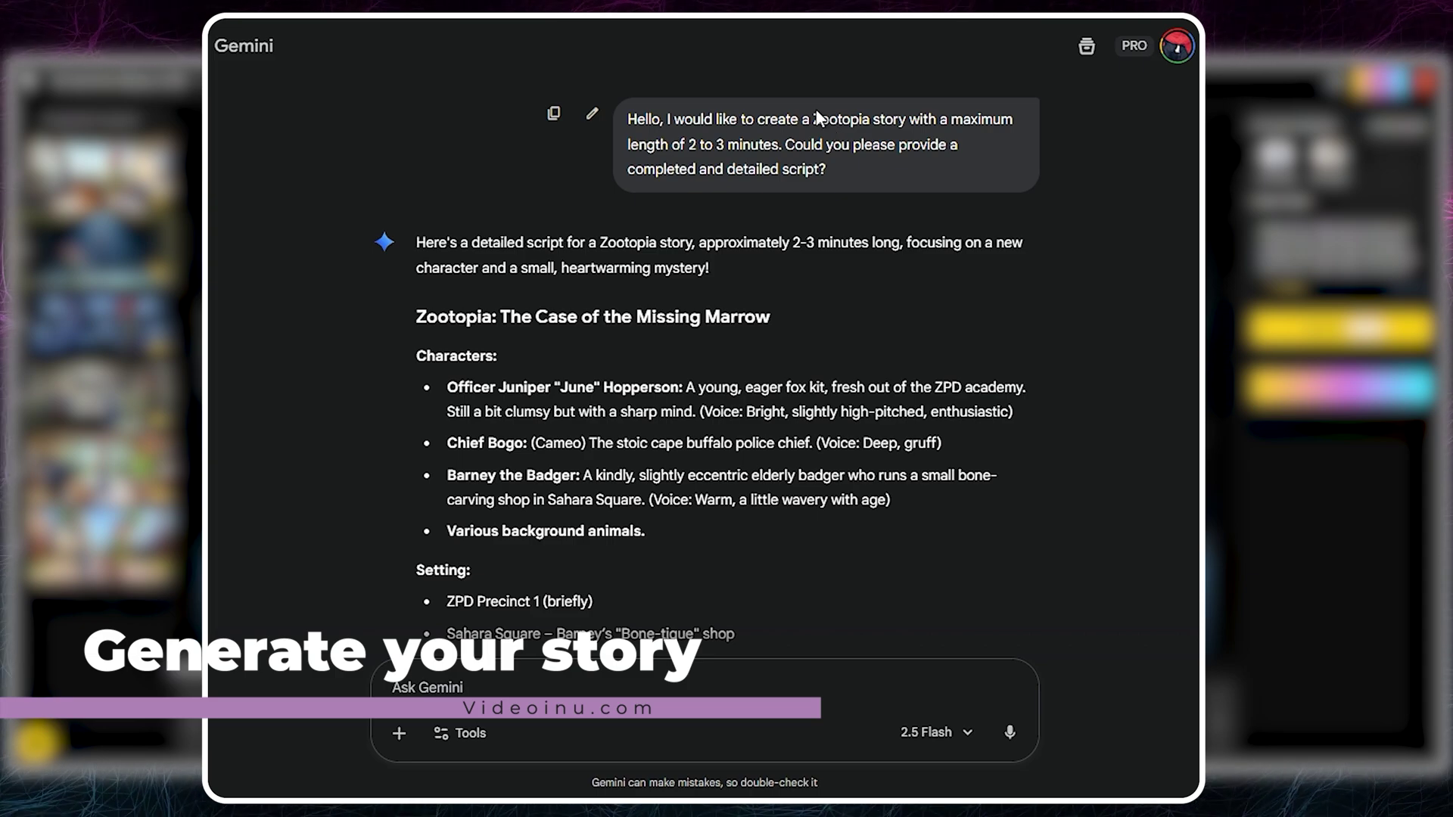
- Read down 'The Case of the Missing Marrow' script in Gemini, from characters to the alley scene
{"action": "left_click", "coordinate": [847, 182]}
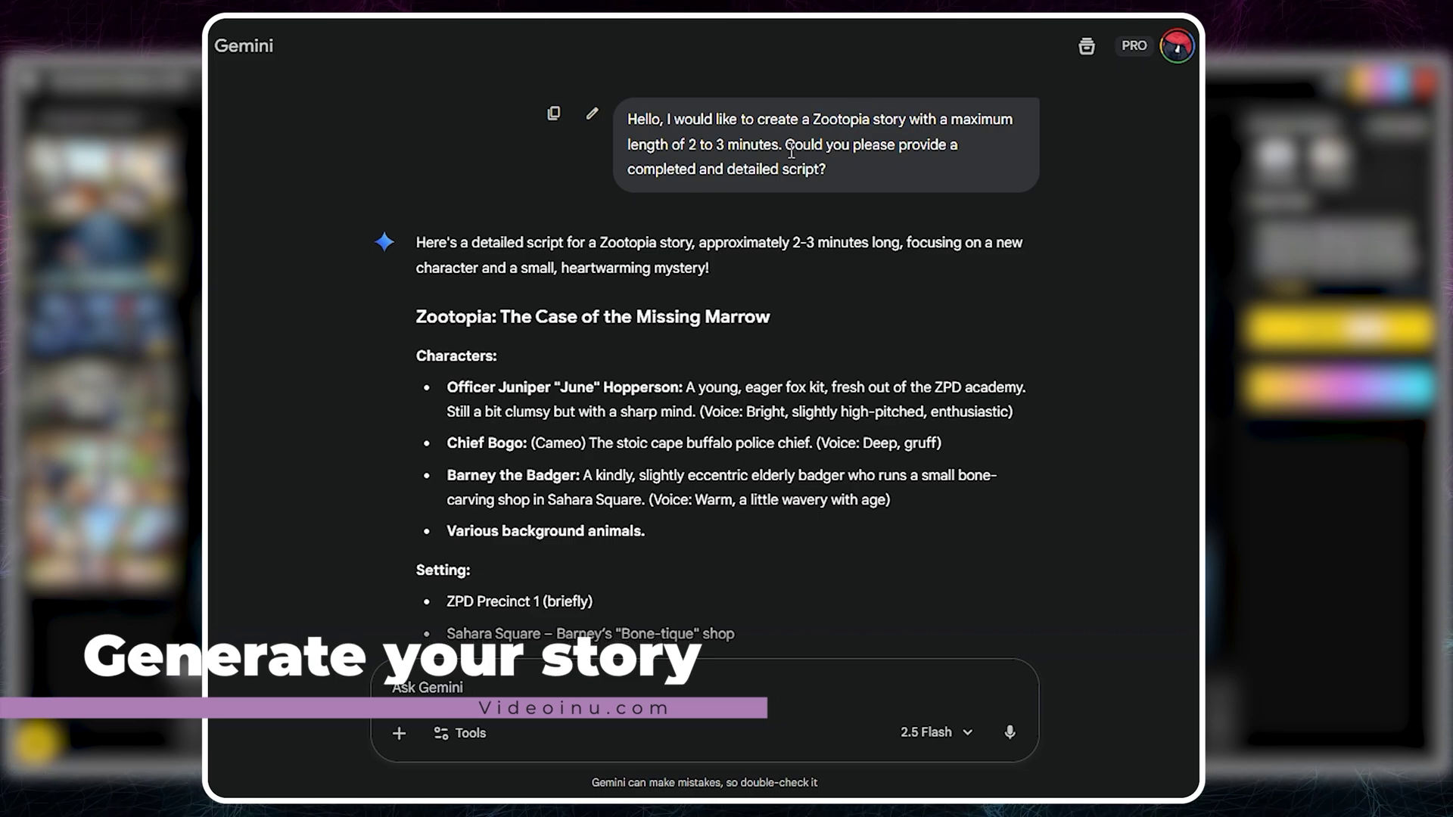
{"action": "scroll", "coordinate": [824, 298], "scroll_direction": "down", "scroll_amount": 15}
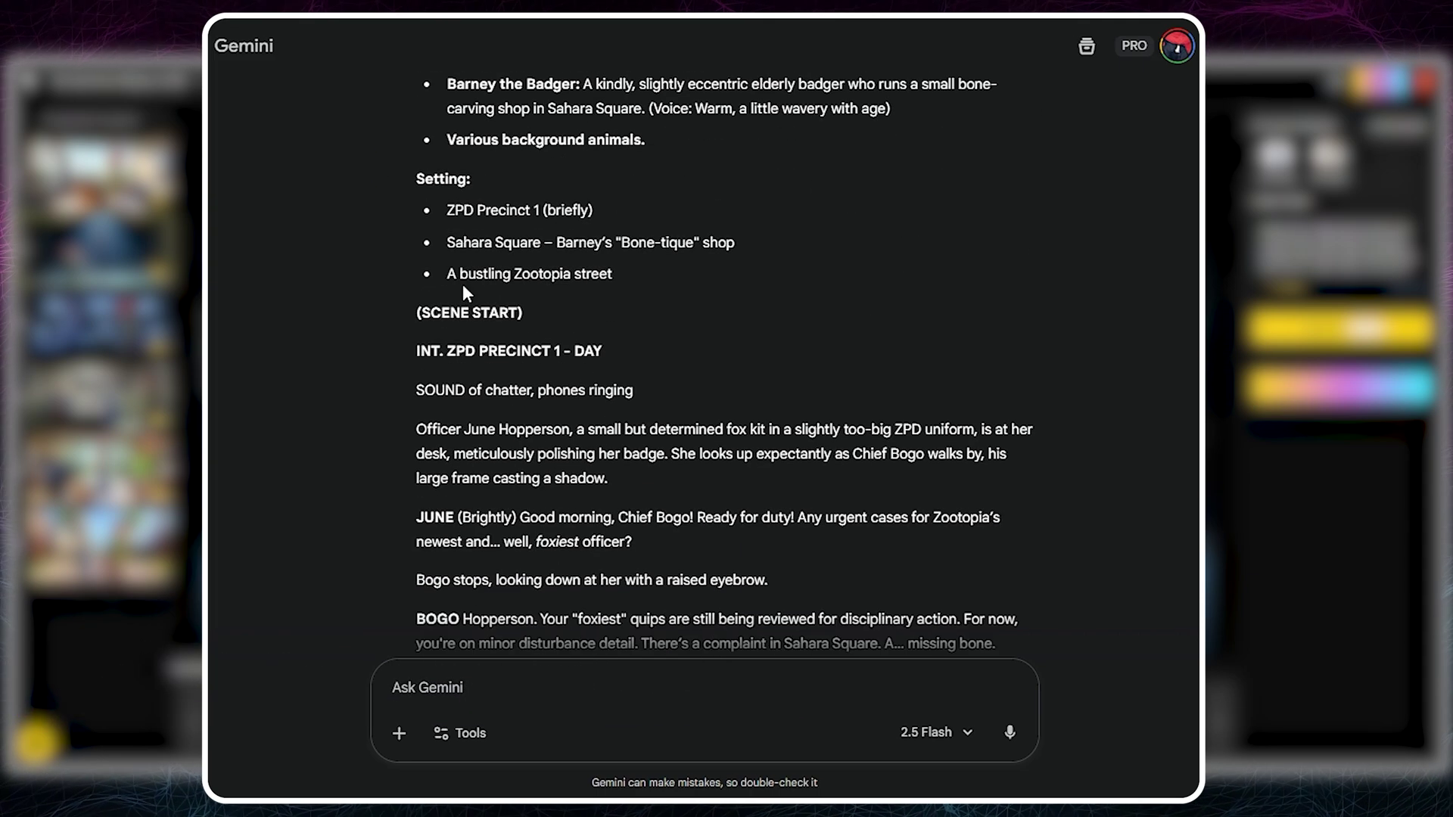
{"action": "scroll", "coordinate": [616, 460], "scroll_direction": "down", "scroll_amount": 20}
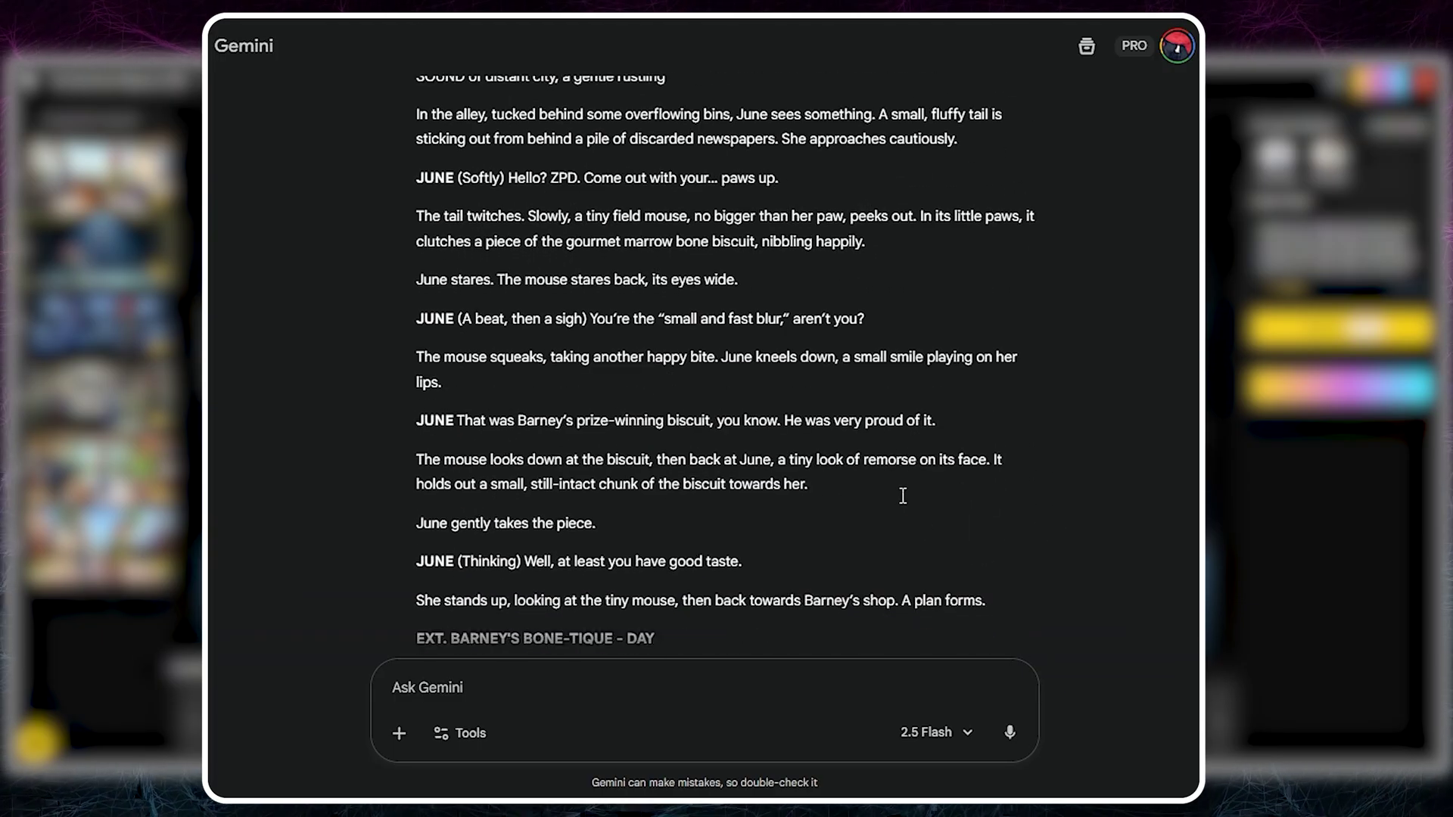
{"action": "scroll", "coordinate": [880, 444], "scroll_direction": "down", "scroll_amount": 4}
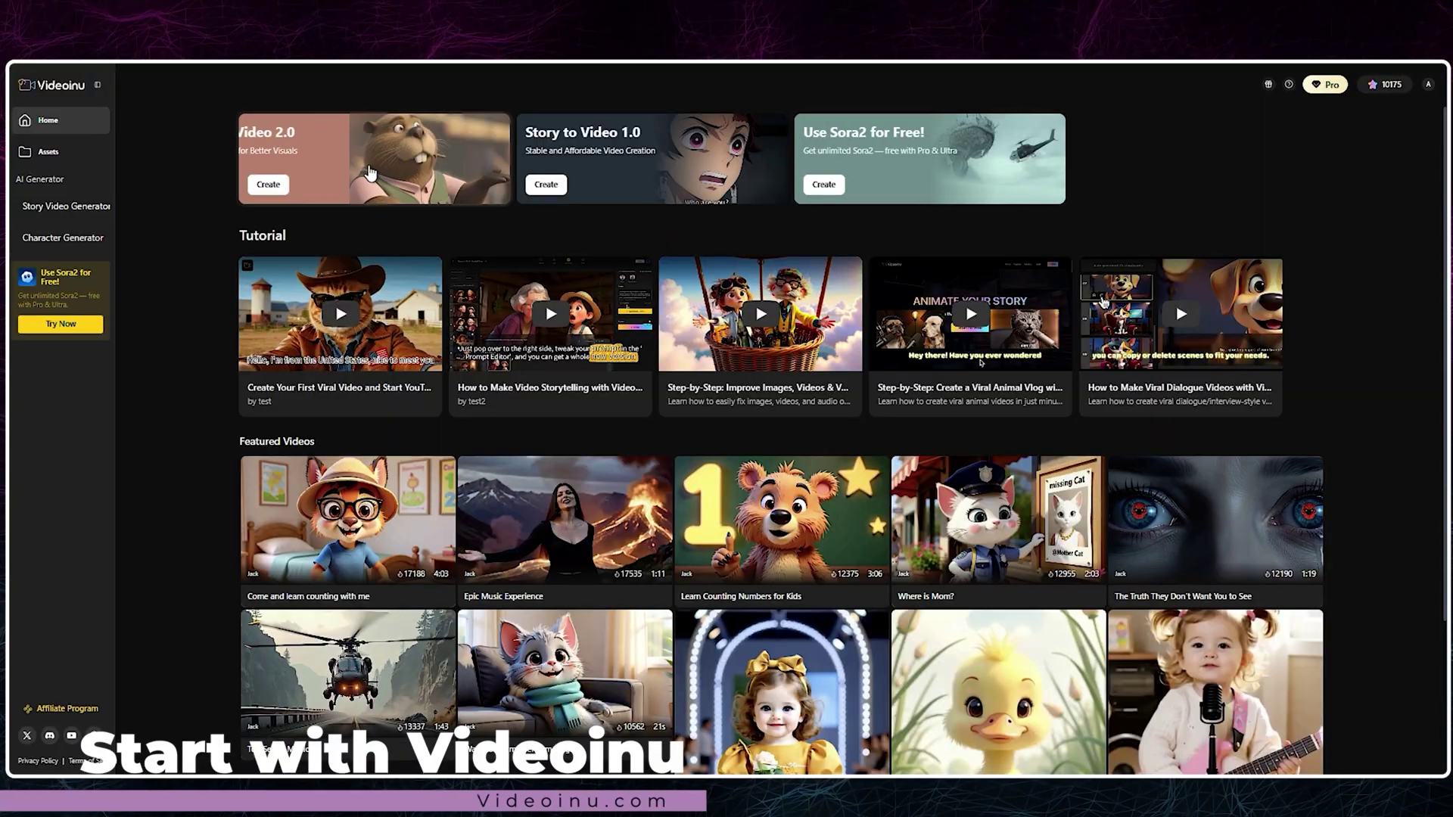
- Start a new Video 2.0 story project in the Zootopia visual style
{"action": "left_click", "coordinate": [272, 188]}
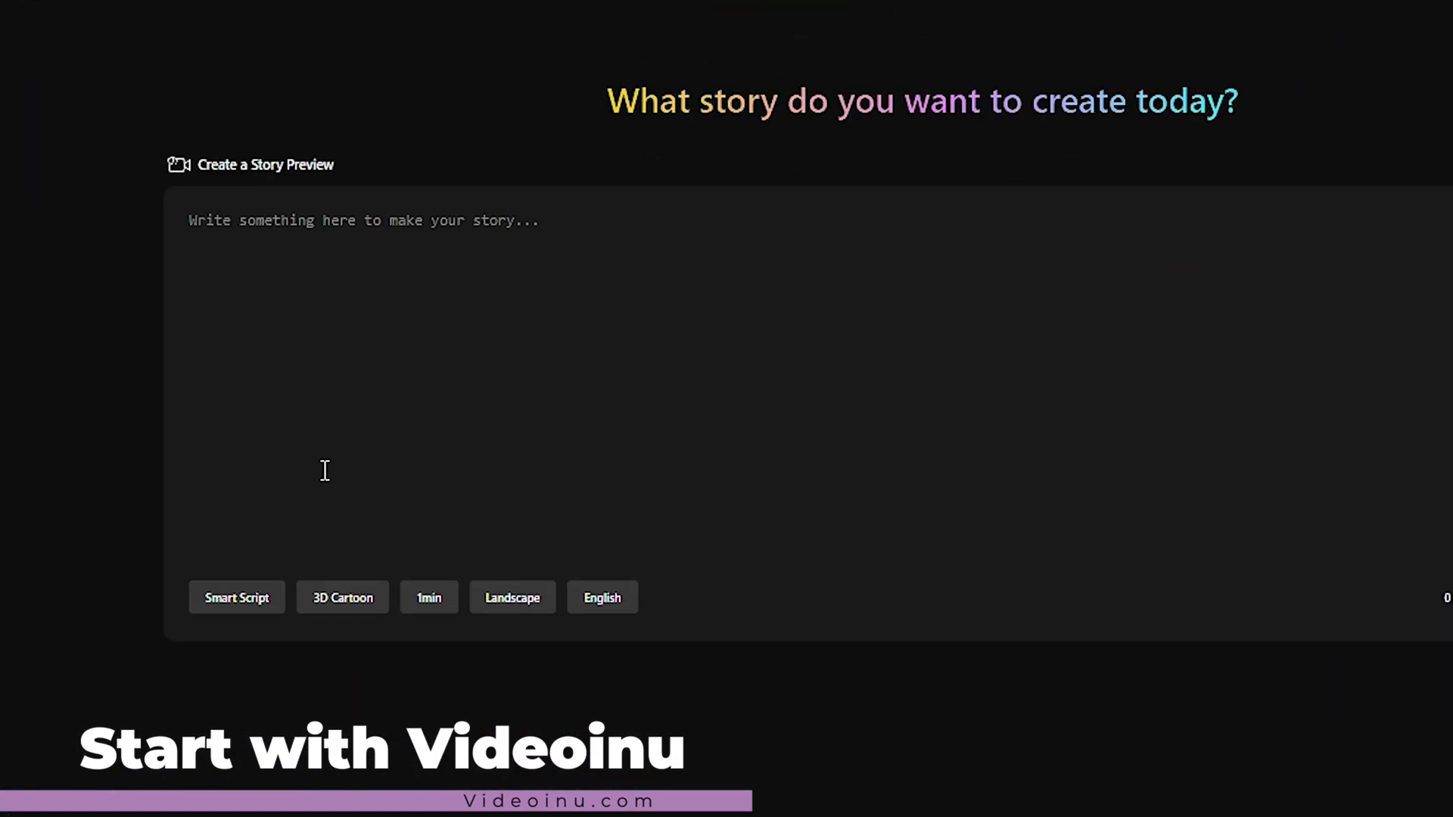
{"action": "left_click", "coordinate": [342, 598]}
{"action": "left_click", "coordinate": [524, 205]}
- Set the project to Smart Script, 3min length, with Landscape orientation and English language
{"action": "left_click", "coordinate": [221, 609]}
{"action": "left_click", "coordinate": [280, 543]}
{"action": "left_click", "coordinate": [408, 606]}
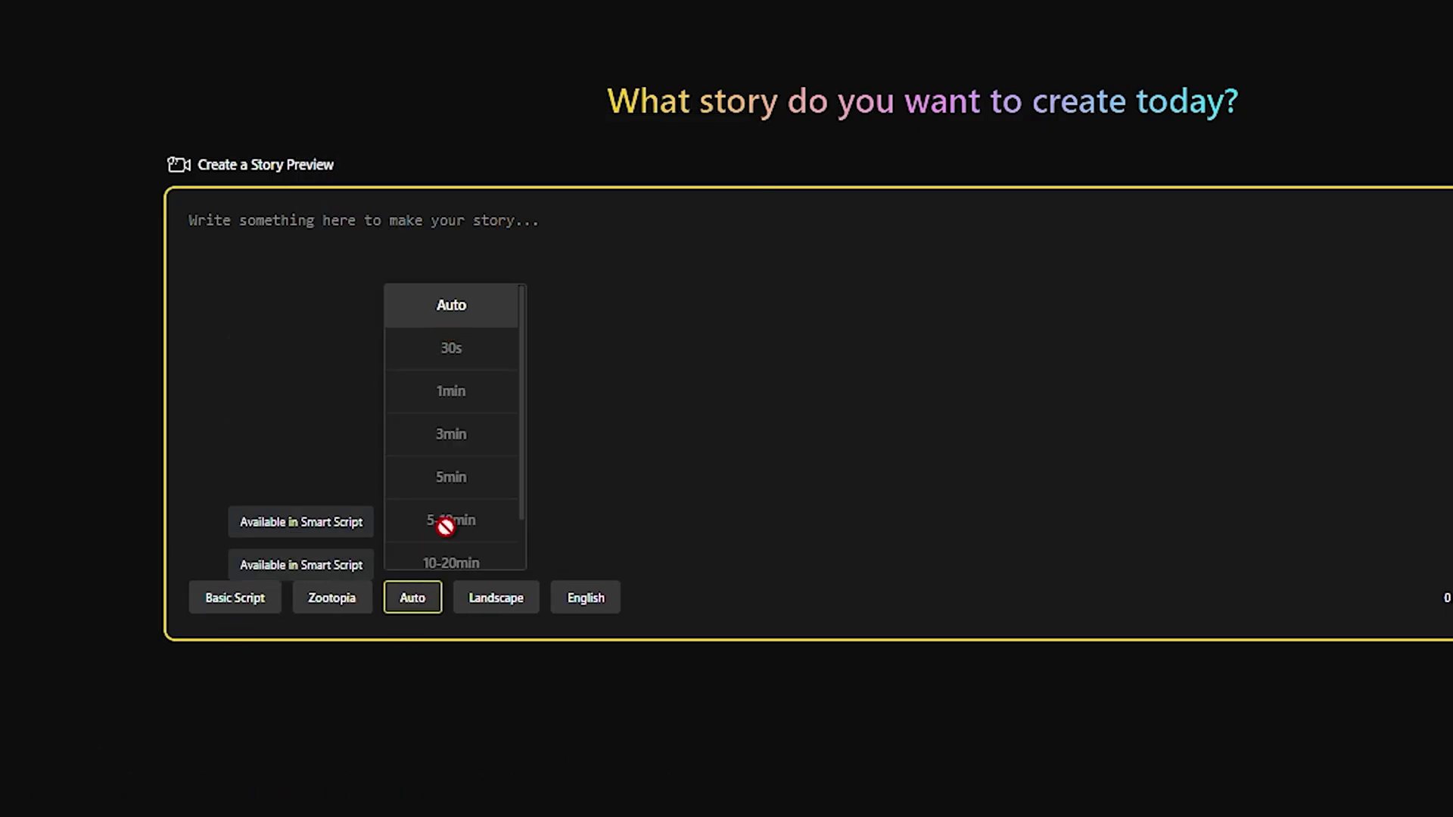
{"action": "left_click", "coordinate": [245, 605]}
{"action": "left_click", "coordinate": [276, 491]}
{"action": "left_click", "coordinate": [417, 598]}
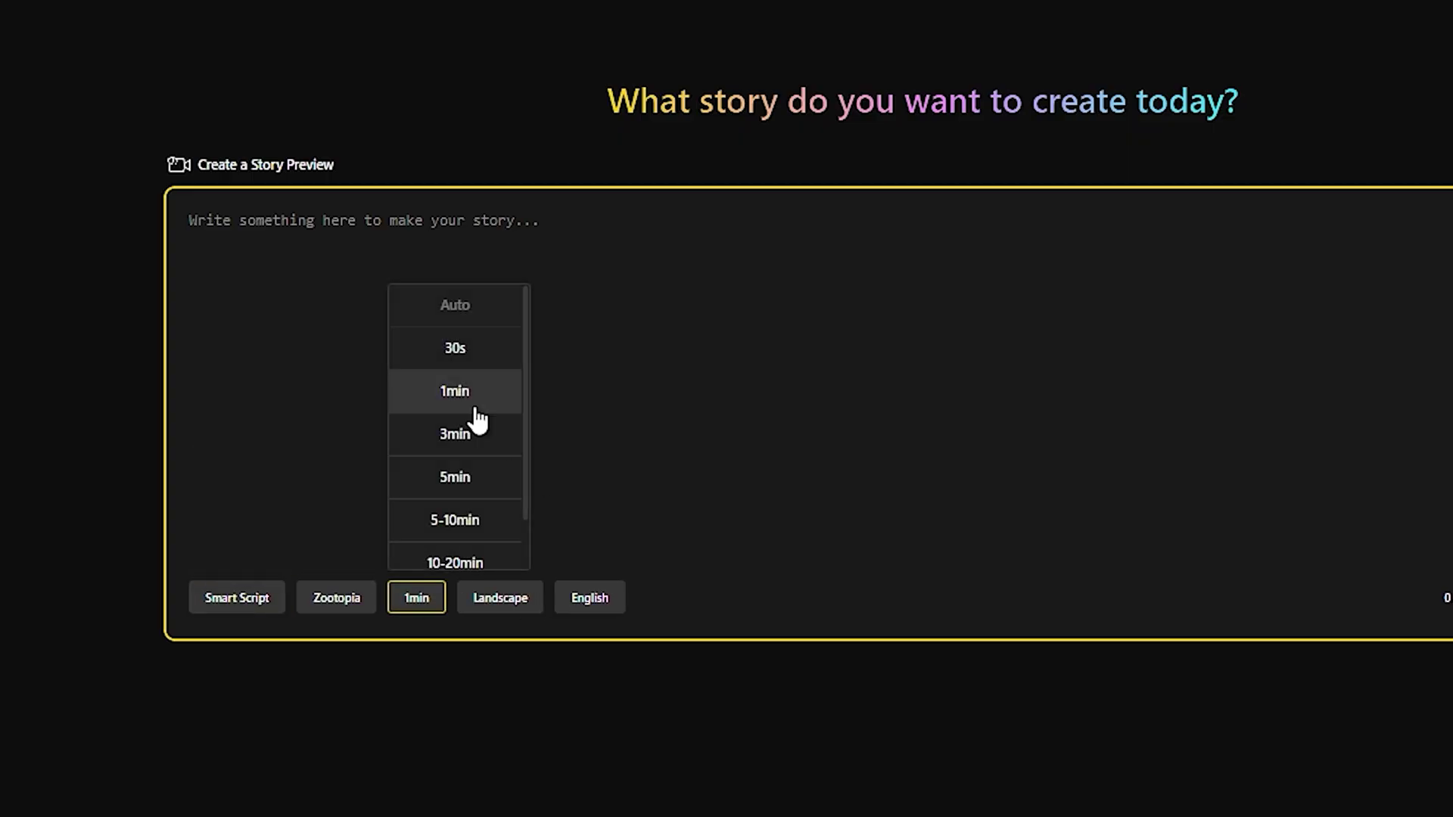
{"action": "left_click", "coordinate": [473, 438]}
{"action": "left_click", "coordinate": [539, 605]}
{"action": "left_click", "coordinate": [561, 610]}
- Generate the story from the pasted Gemini script
{"action": "left_click", "coordinate": [454, 363]}
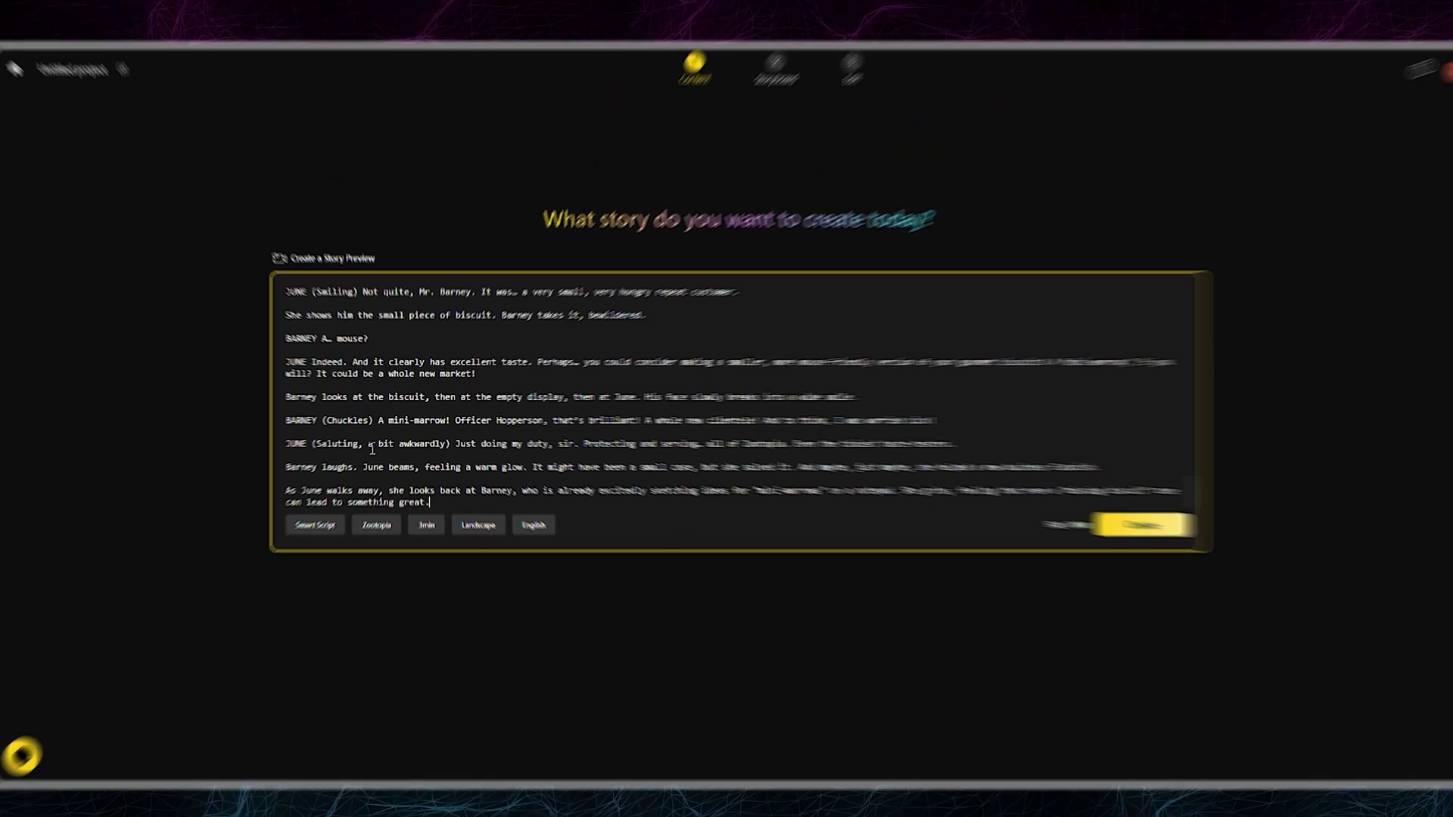
{"action": "scroll", "coordinate": [371, 450], "scroll_direction": "up", "scroll_amount": 10}
{"action": "scroll", "coordinate": [551, 421], "scroll_direction": "down", "scroll_amount": 10}
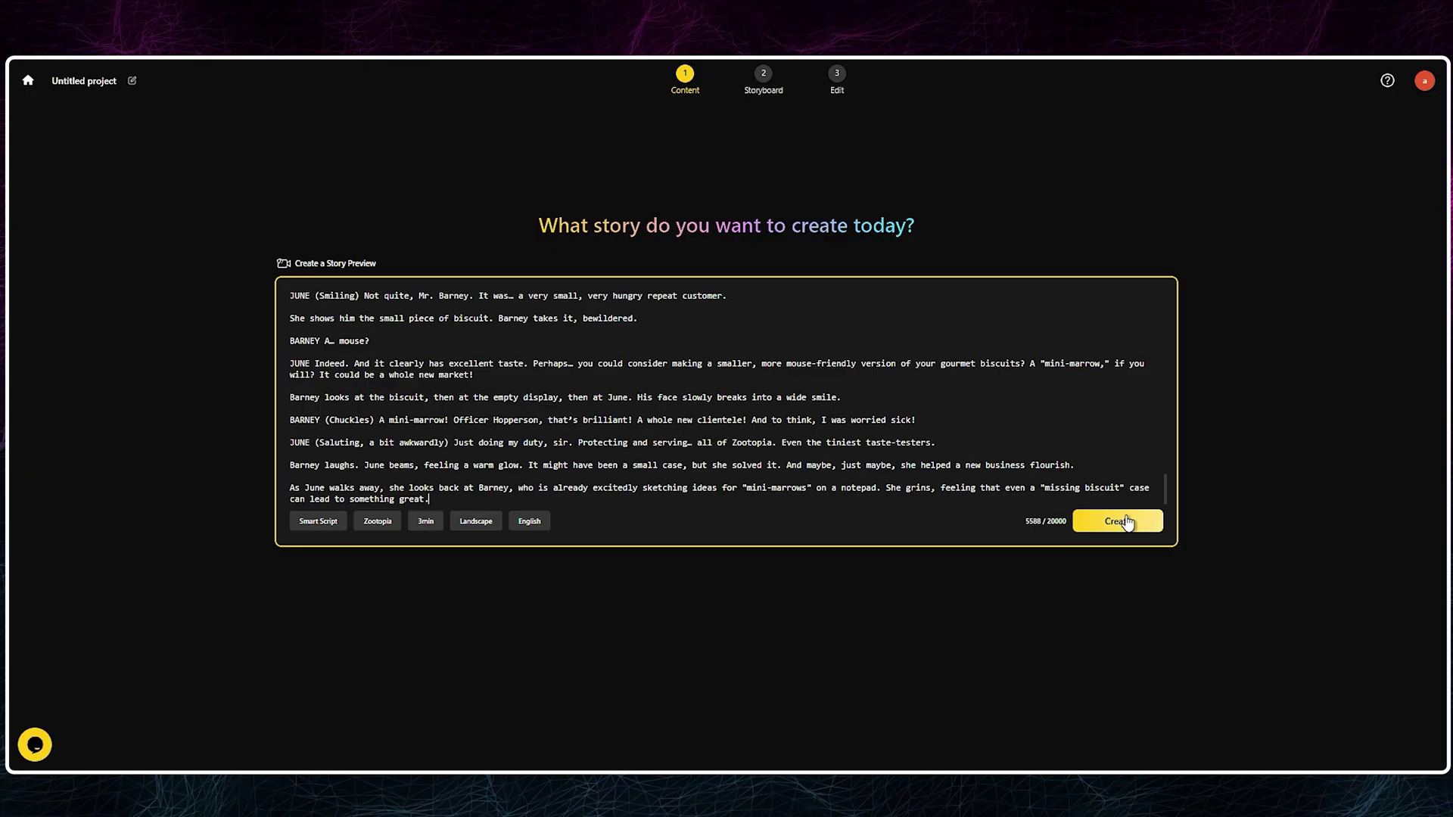
{"action": "left_click", "coordinate": [1118, 521]}
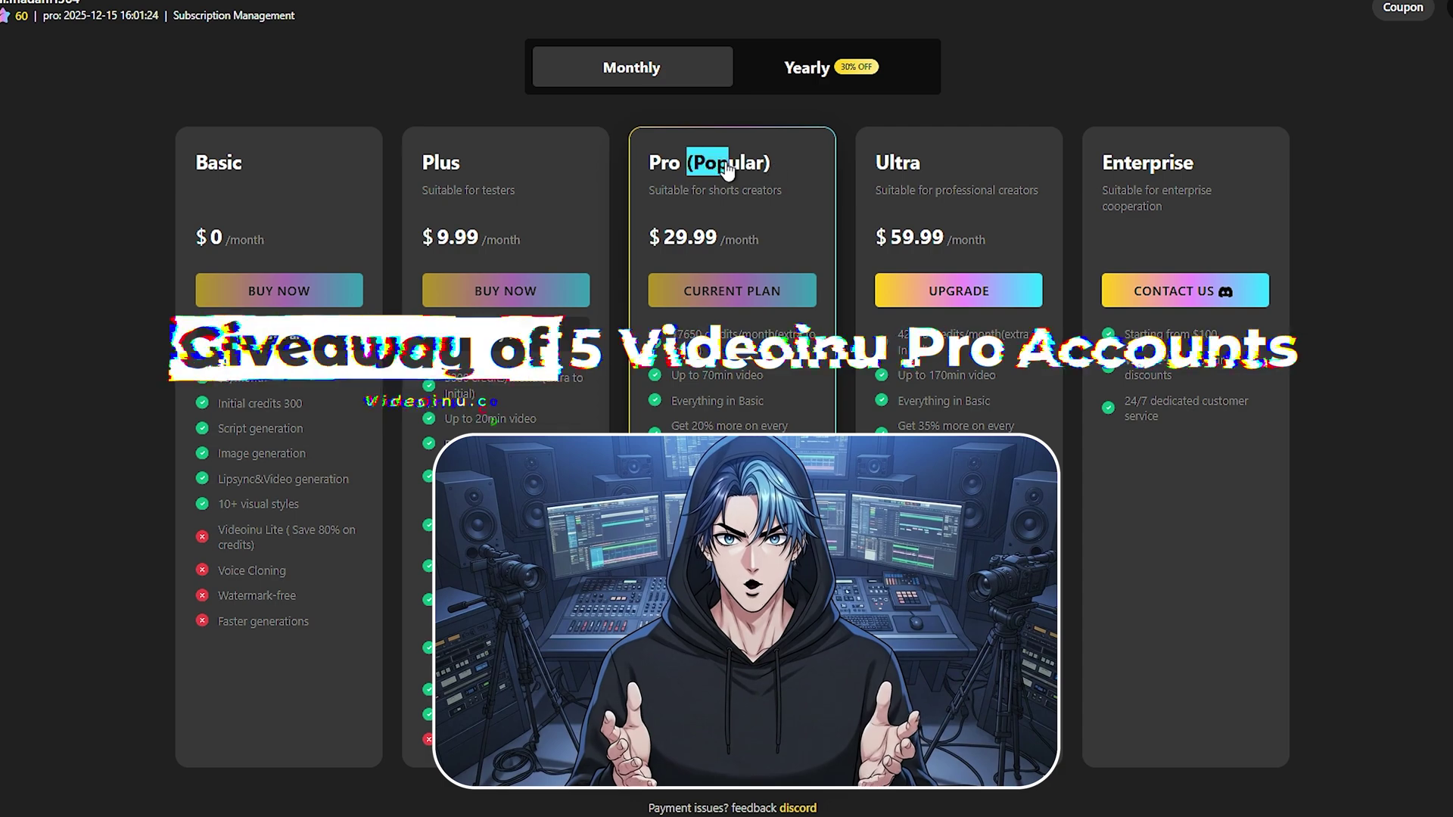
- Highlight the Pro plan's heading, $29.99 price, monthly credits, 70min video and Everything in Basic lines
{"action": "left_click_drag", "start_coordinate": [649, 165], "coordinate": [772, 180]}
{"action": "left_click_drag", "start_coordinate": [650, 240], "coordinate": [717, 239]}
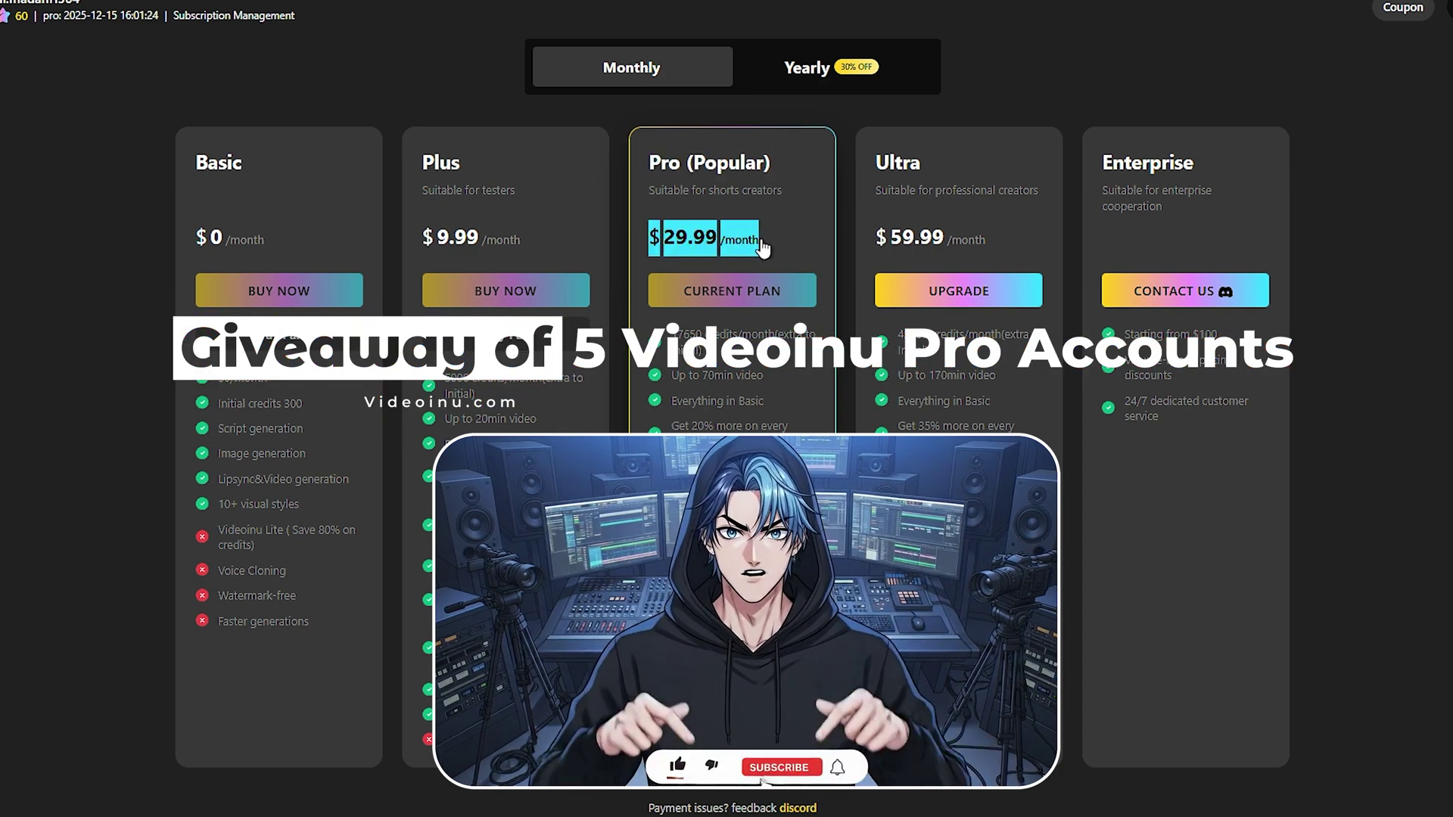
{"action": "left_click_drag", "start_coordinate": [675, 334], "coordinate": [817, 337]}
{"action": "left_click_drag", "start_coordinate": [763, 375], "coordinate": [672, 375]}
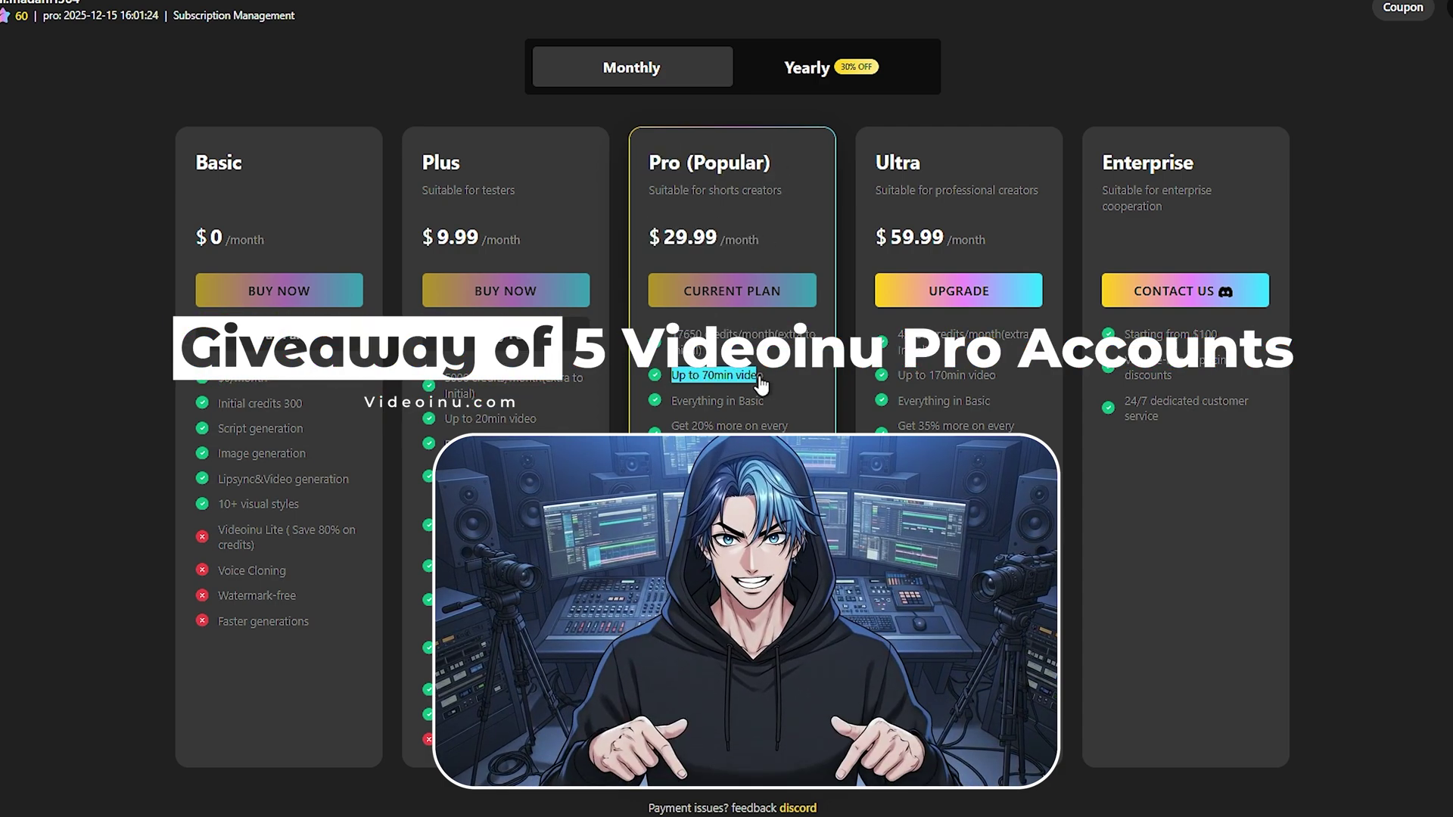
{"action": "left_click_drag", "start_coordinate": [764, 402], "coordinate": [671, 401]}
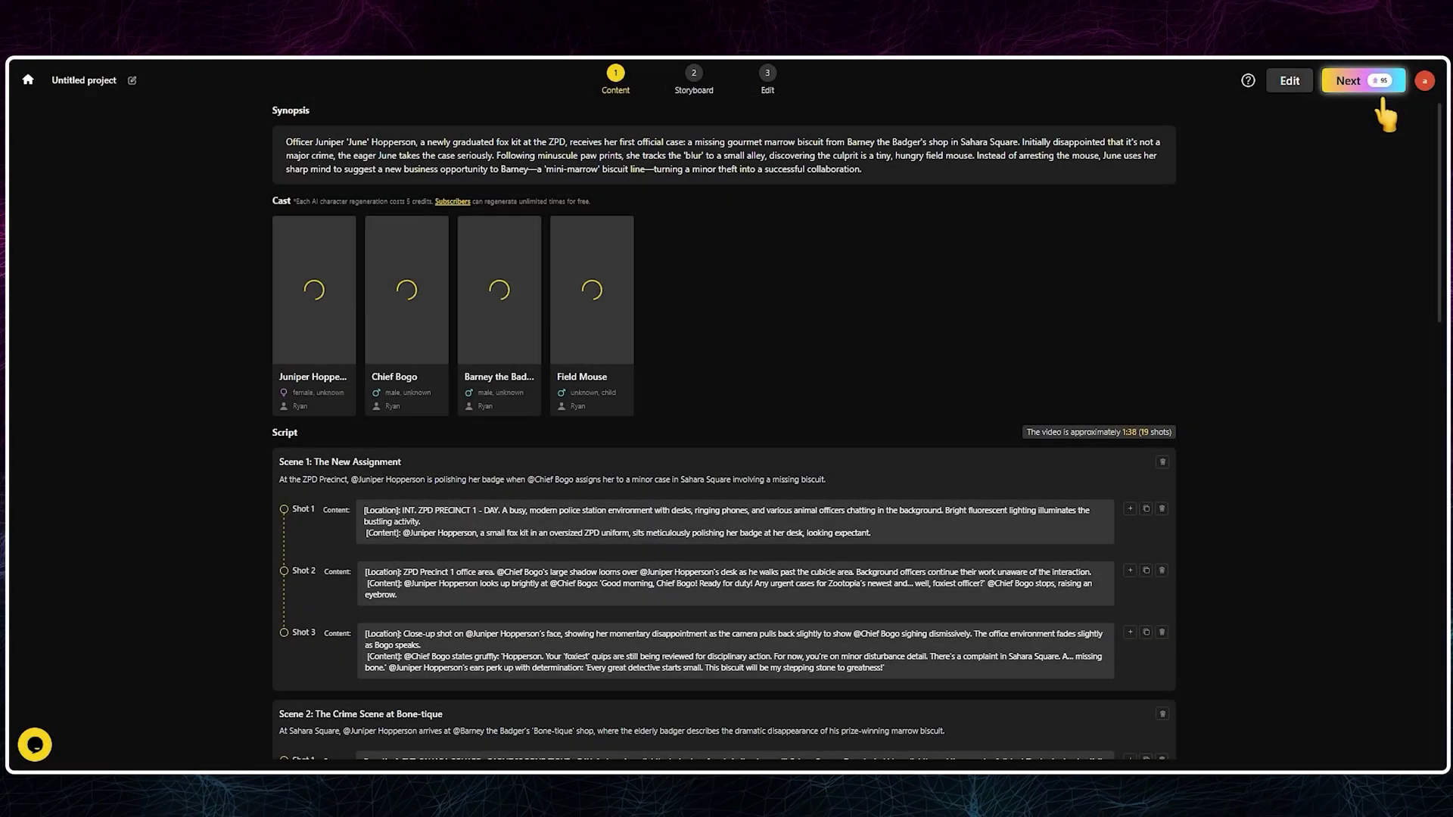
{"action": "scroll", "coordinate": [430, 345], "scroll_direction": "down", "scroll_amount": 5}
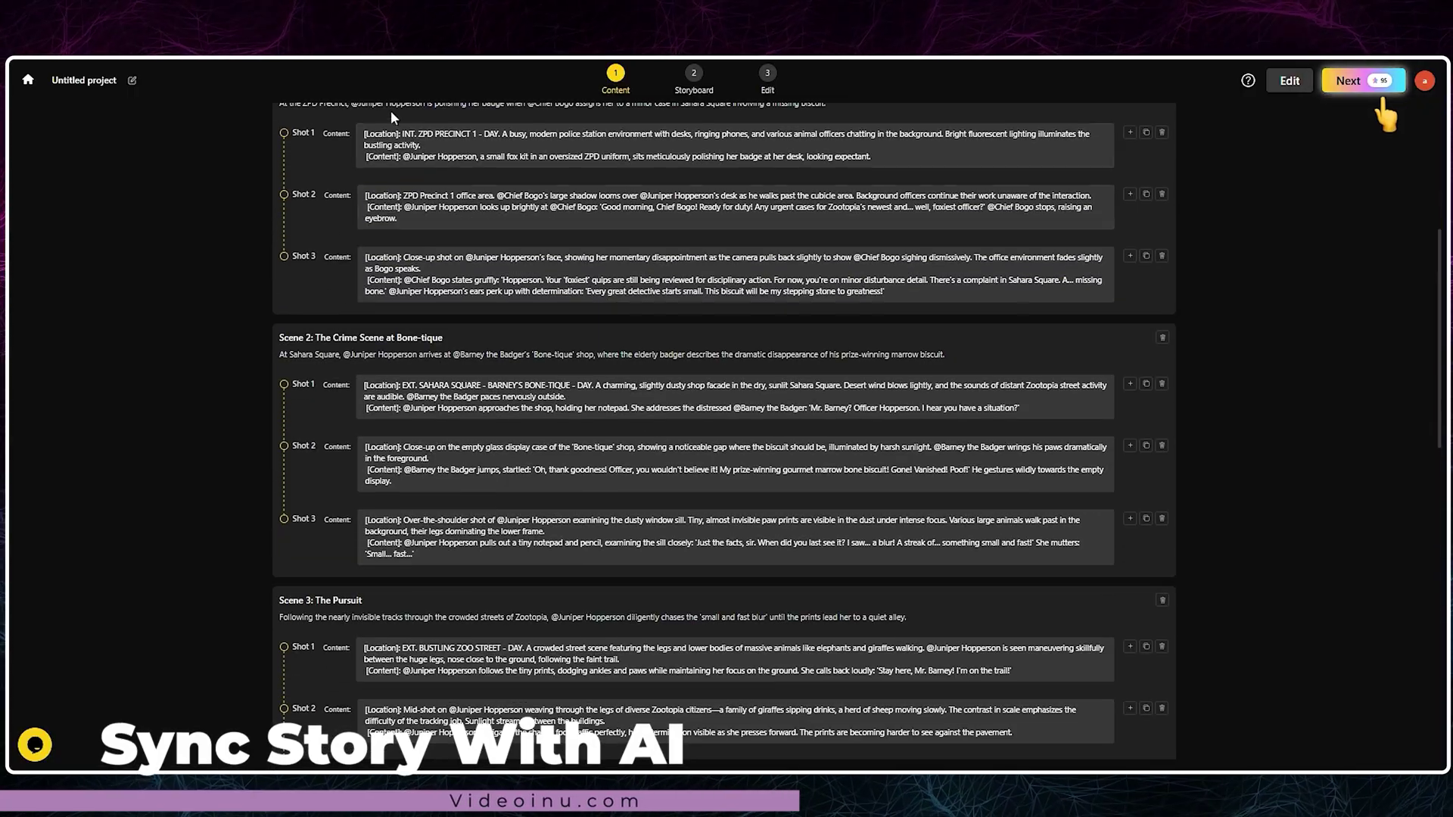
{"action": "scroll", "coordinate": [371, 208], "scroll_direction": "up", "scroll_amount": 1}
{"action": "scroll", "coordinate": [318, 401], "scroll_direction": "down", "scroll_amount": 5}
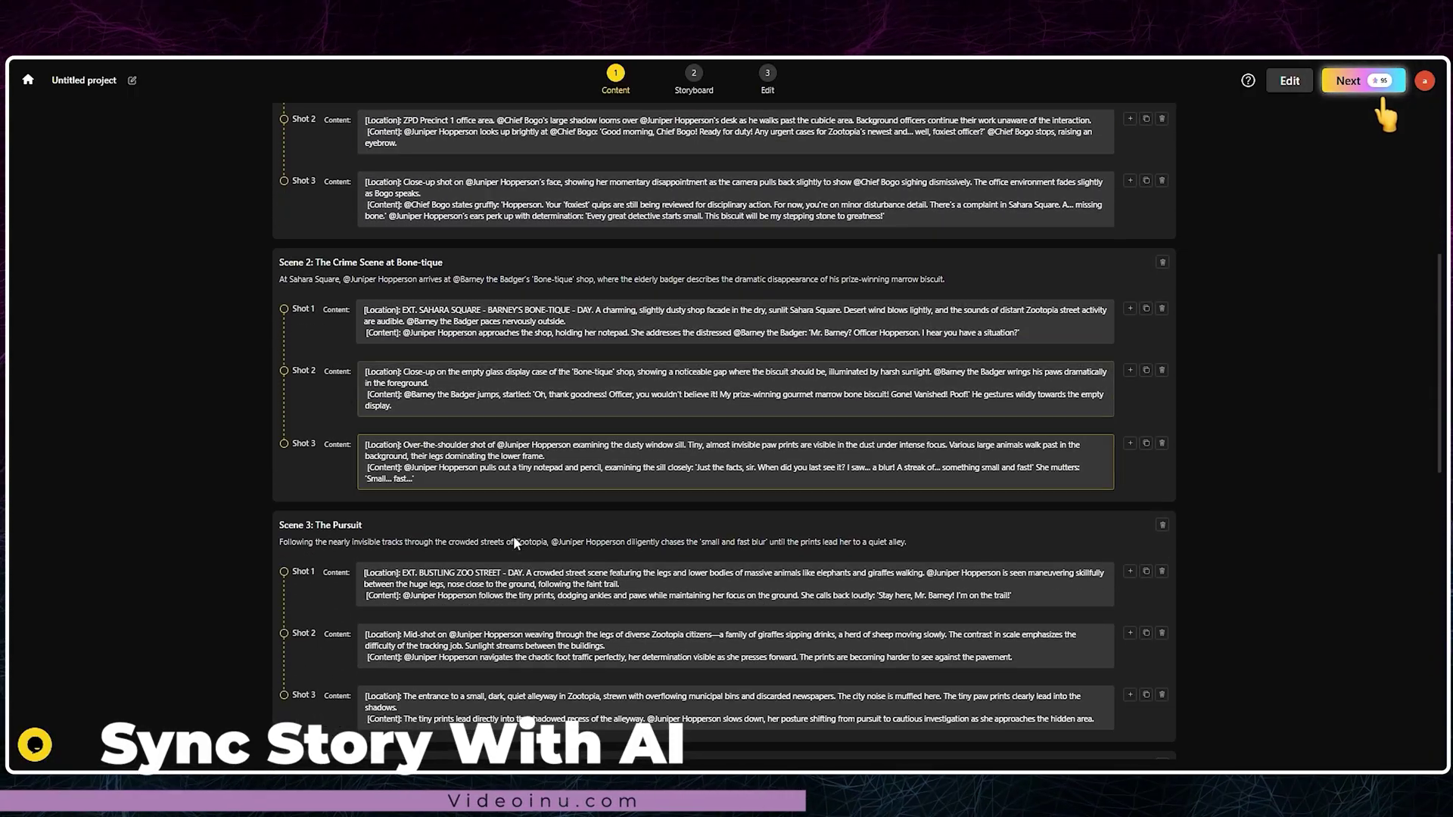
{"action": "scroll", "coordinate": [318, 401], "scroll_direction": "down", "scroll_amount": 10}
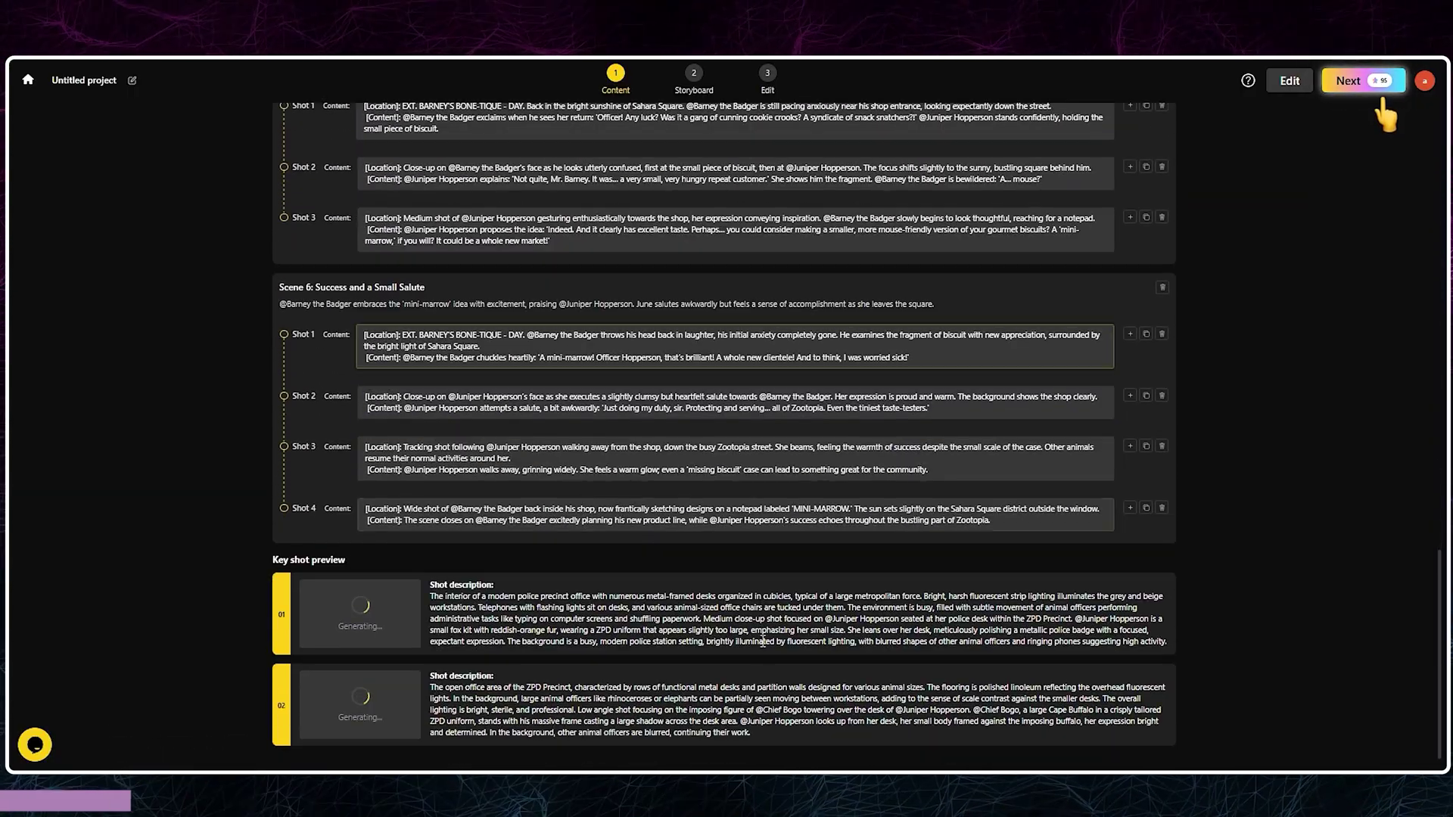
{"action": "scroll", "coordinate": [439, 466], "scroll_direction": "up", "scroll_amount": 20}
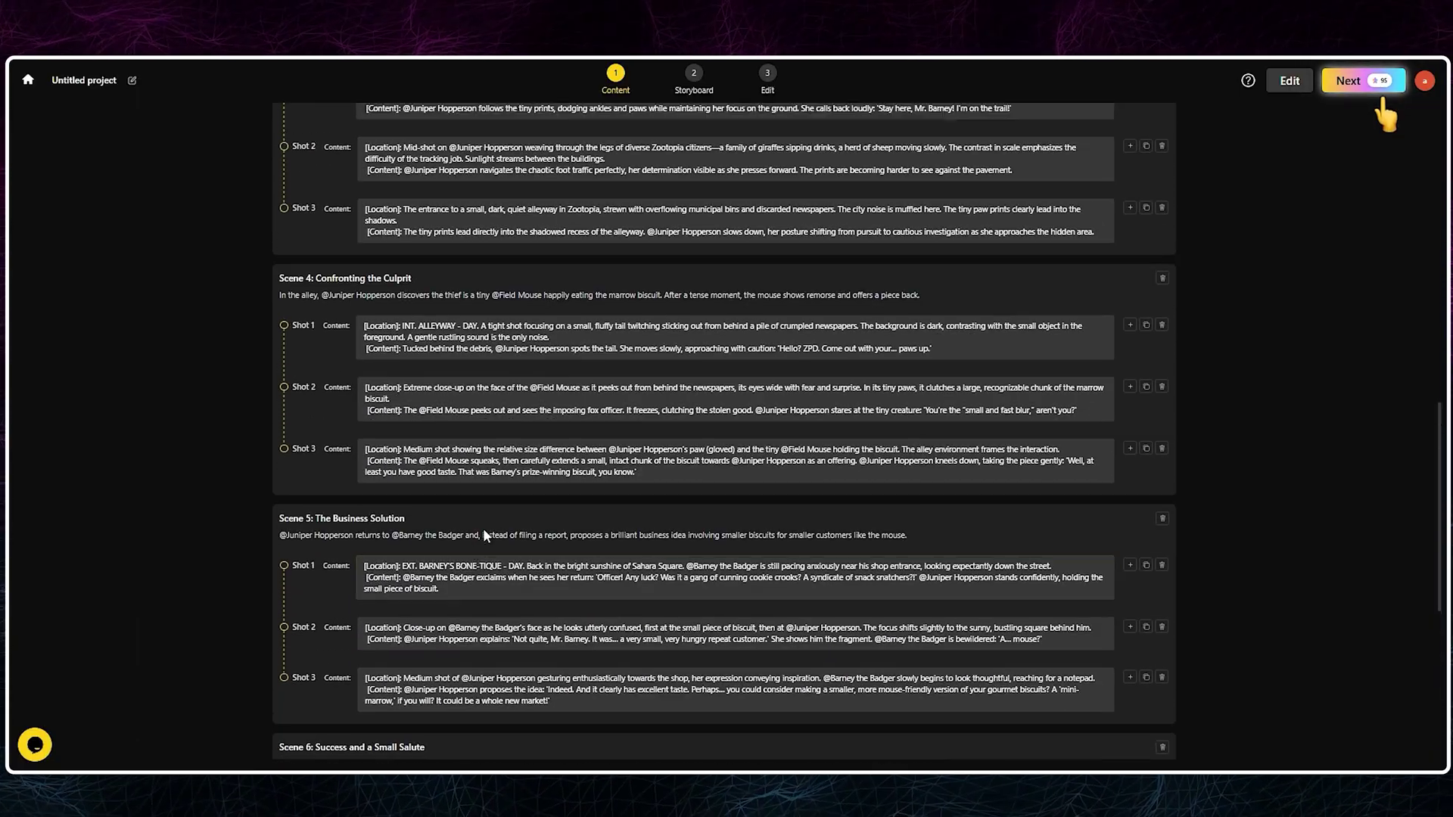
{"action": "scroll", "coordinate": [479, 414], "scroll_direction": "up", "scroll_amount": 2}
{"action": "scroll", "coordinate": [470, 316], "scroll_direction": "down", "scroll_amount": 5}
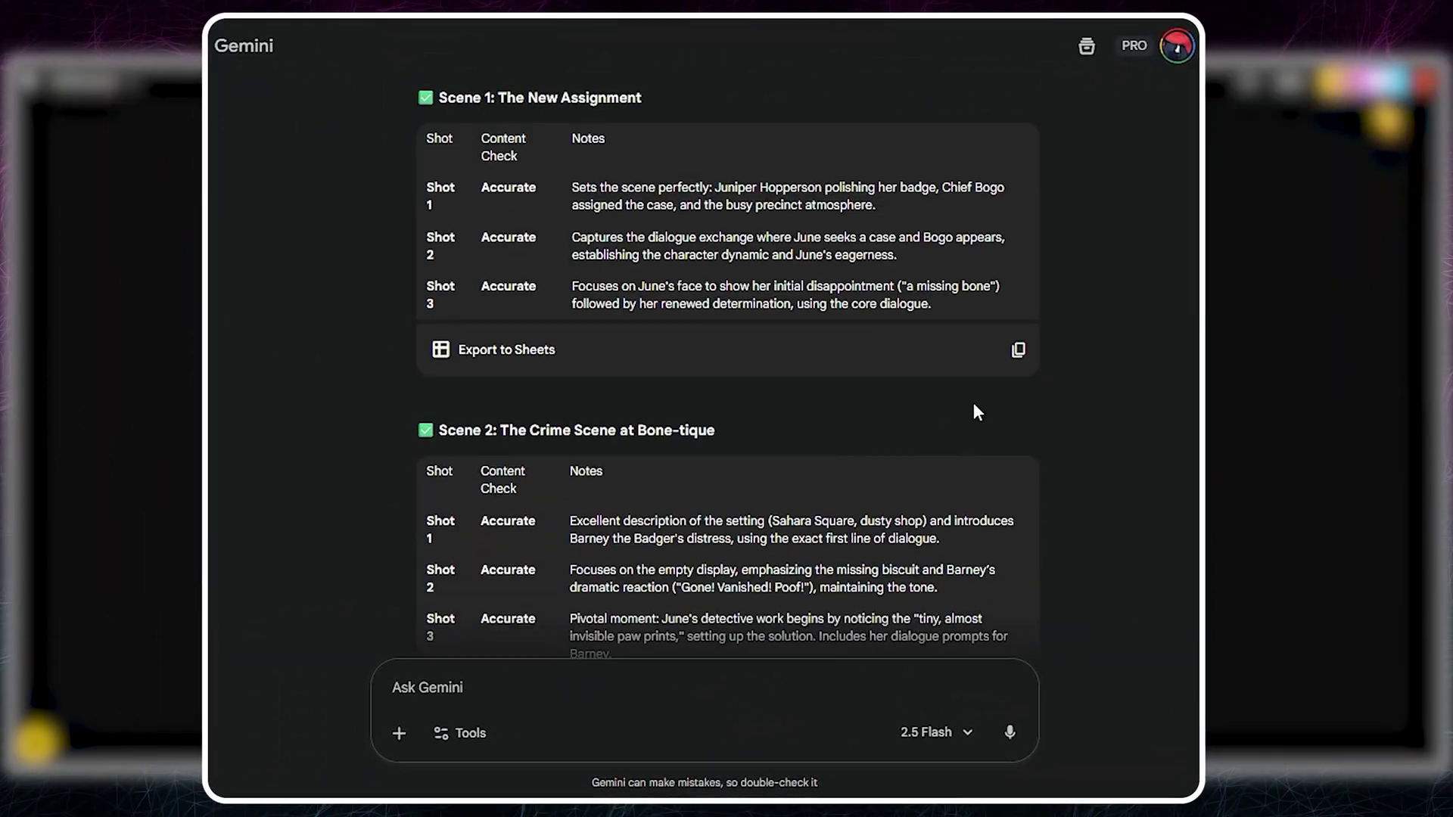
- Ask Gemini to check scenes 3-4 against the attached screenshot
{"action": "scroll", "coordinate": [977, 412], "scroll_direction": "down", "scroll_amount": 4}
{"action": "left_click", "coordinate": [600, 686]}
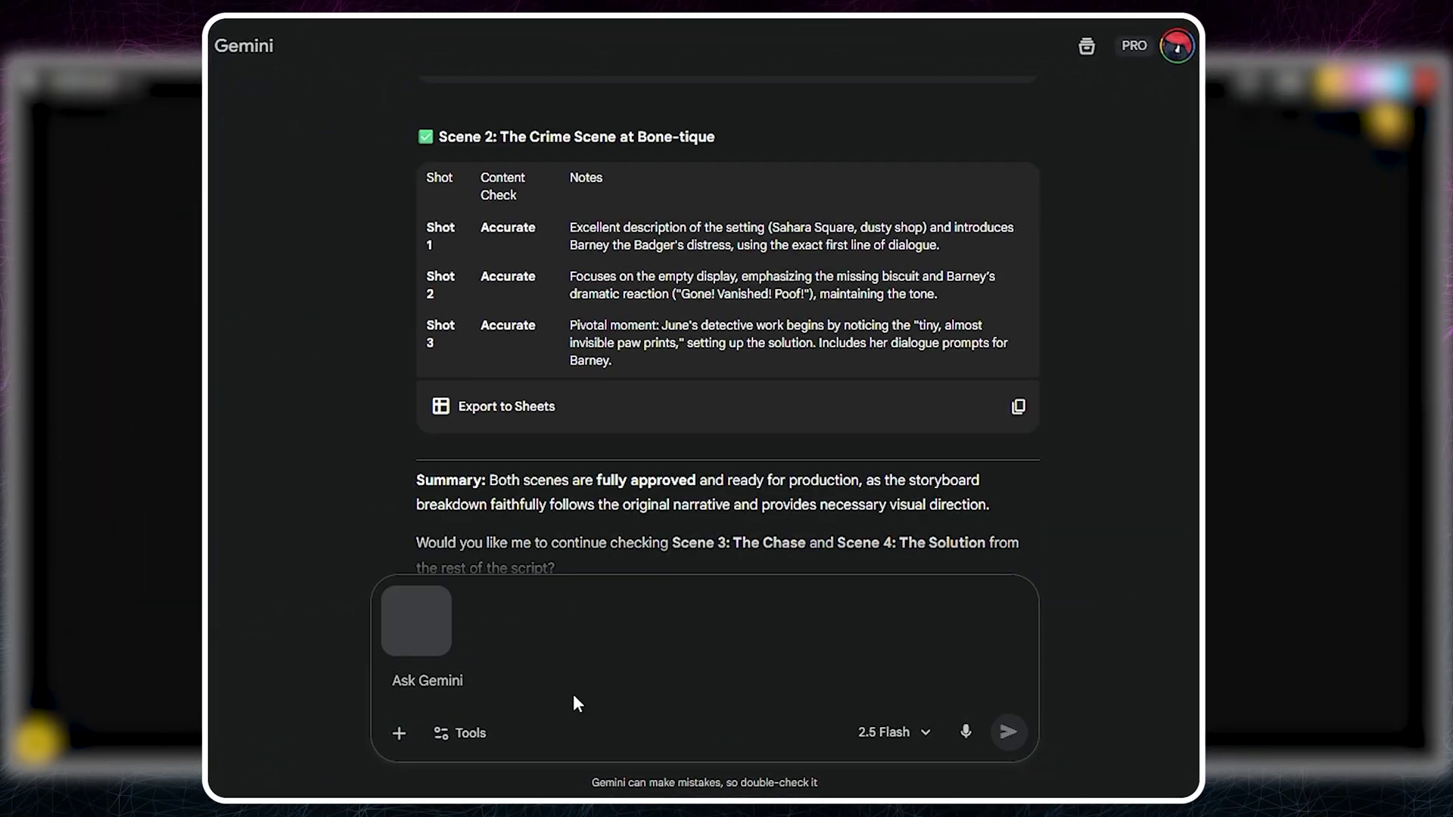
{"action": "type", "text": "3-4"}
{"action": "left_click", "coordinate": [1021, 740]}
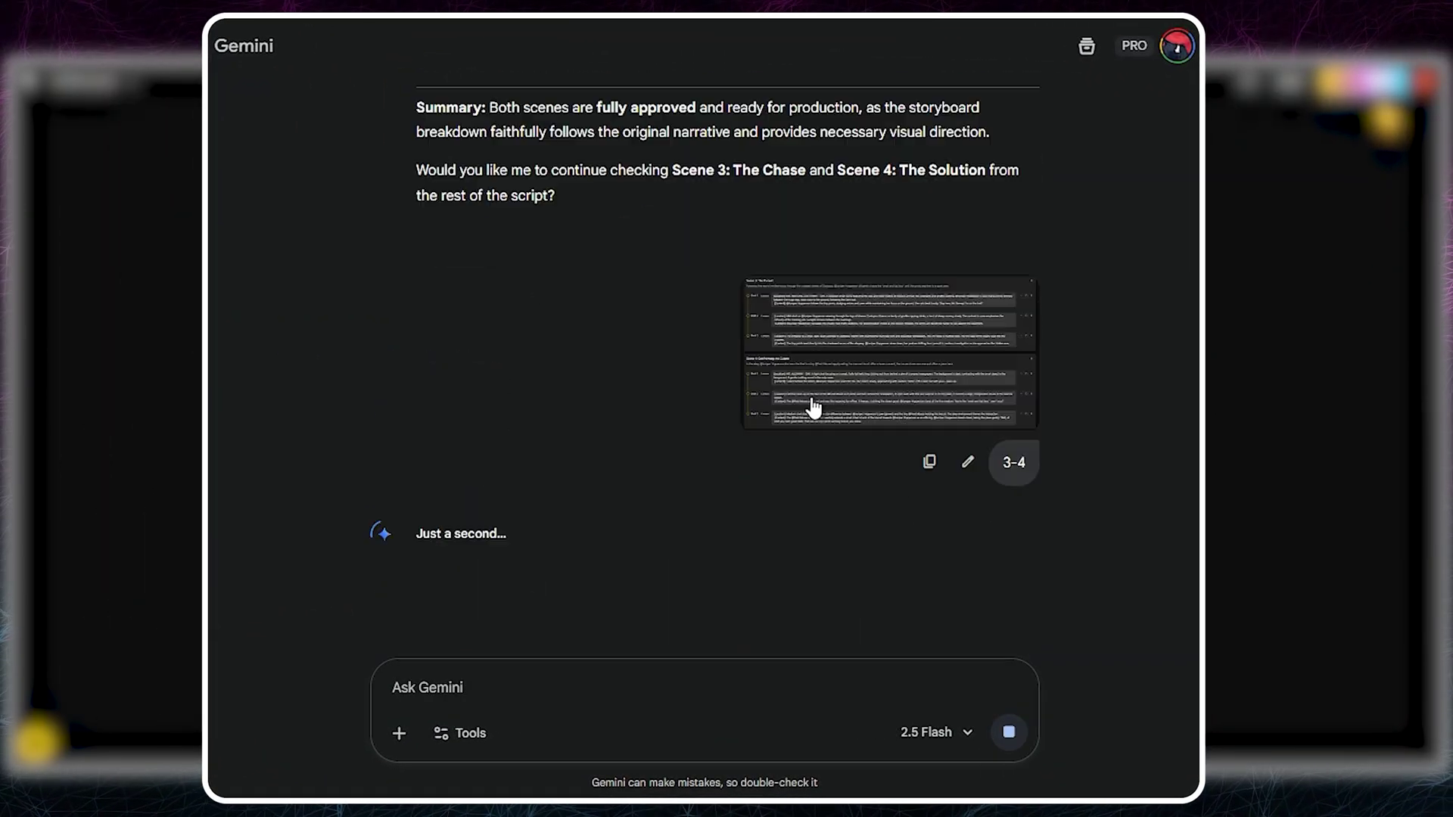
- Review Gemini's Scene 3/4 check, then scroll Videoinu back up to Synopsis and Cast
{"action": "scroll", "coordinate": [823, 425], "scroll_direction": "up", "scroll_amount": 10}
{"action": "scroll", "coordinate": [852, 374], "scroll_direction": "up", "scroll_amount": 10}
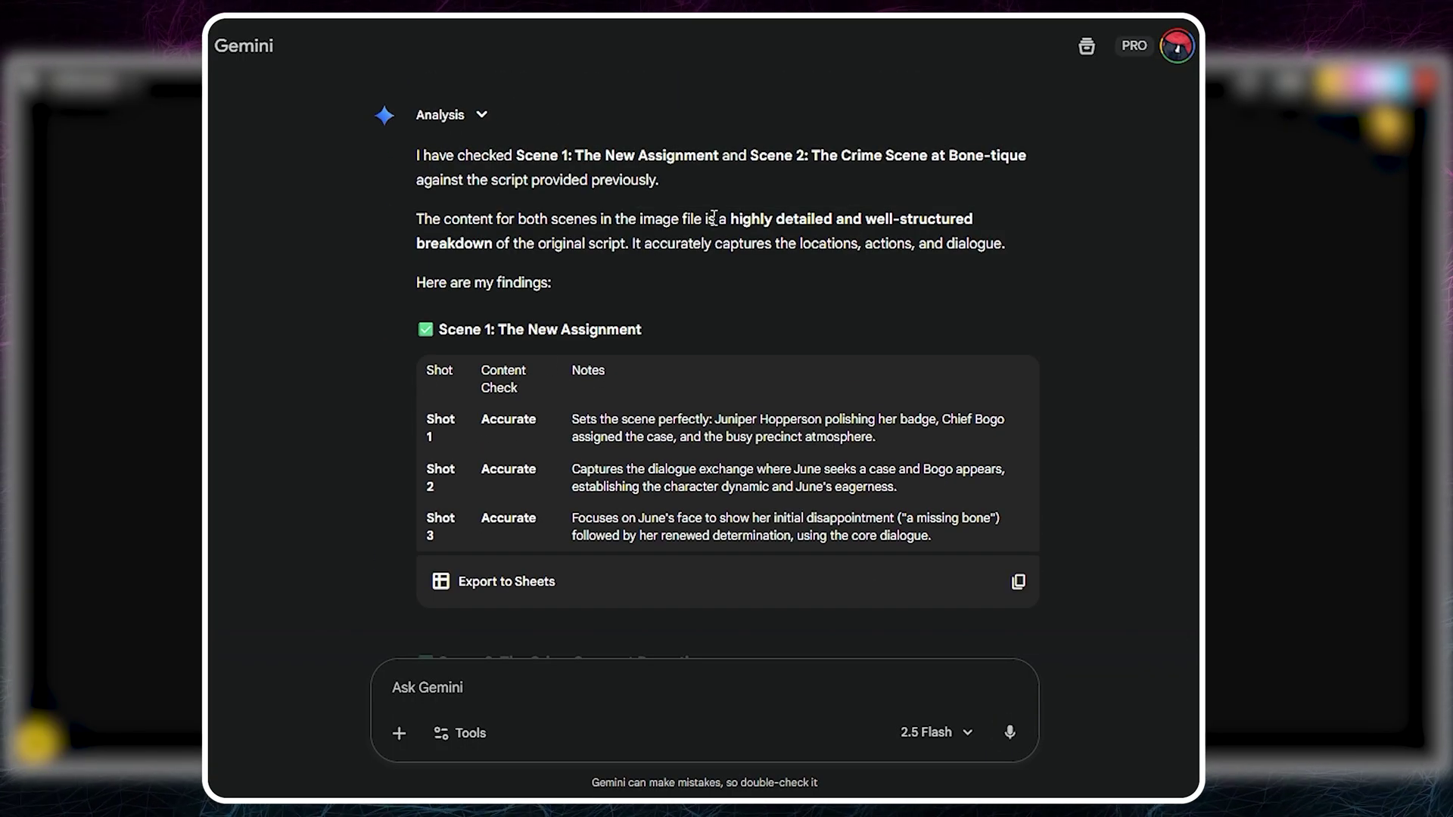
{"action": "scroll", "coordinate": [651, 257], "scroll_direction": "down", "scroll_amount": 5}
{"action": "scroll", "coordinate": [645, 286], "scroll_direction": "up", "scroll_amount": 4}
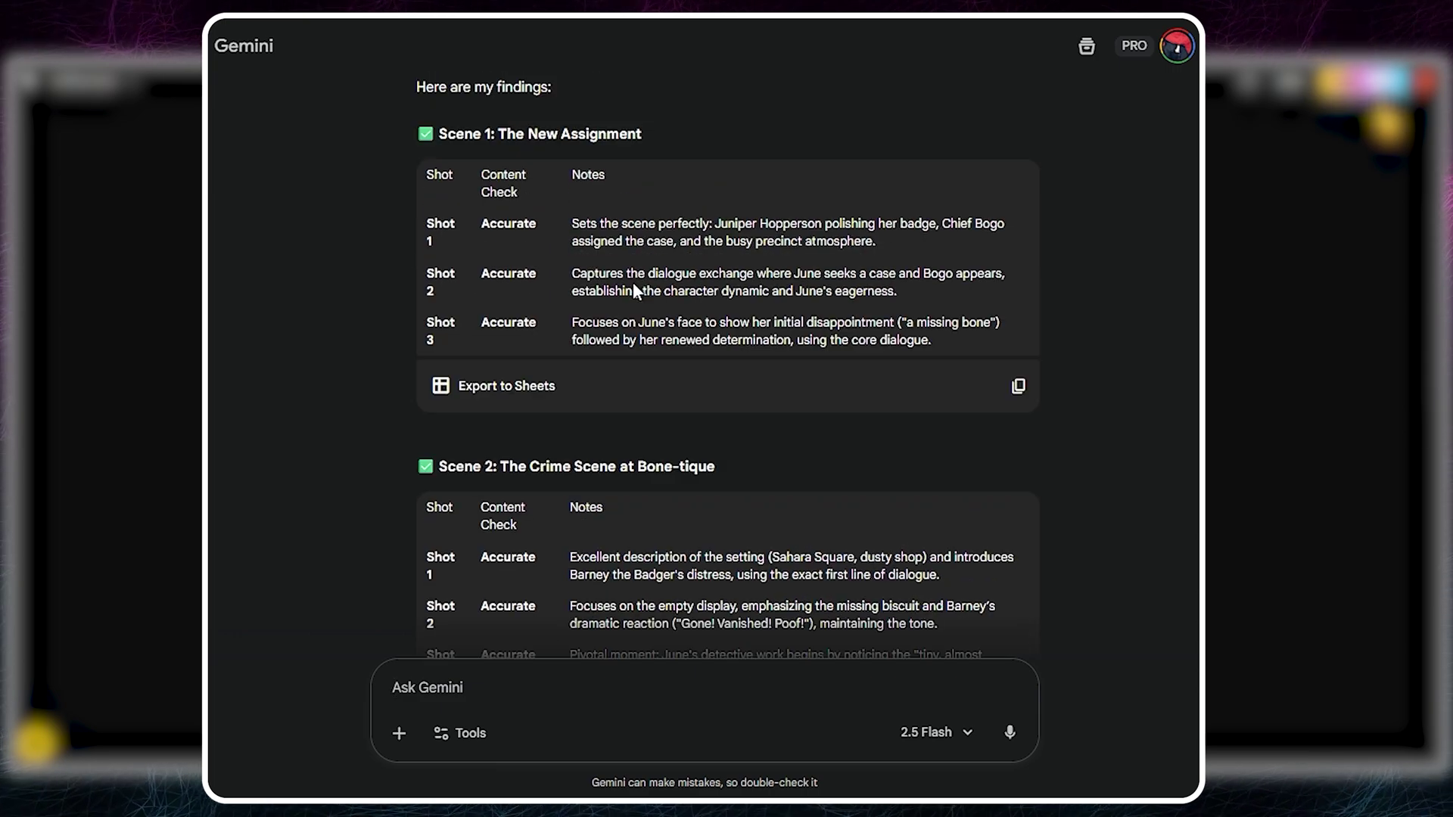
{"action": "scroll", "coordinate": [636, 291], "scroll_direction": "down", "scroll_amount": 15}
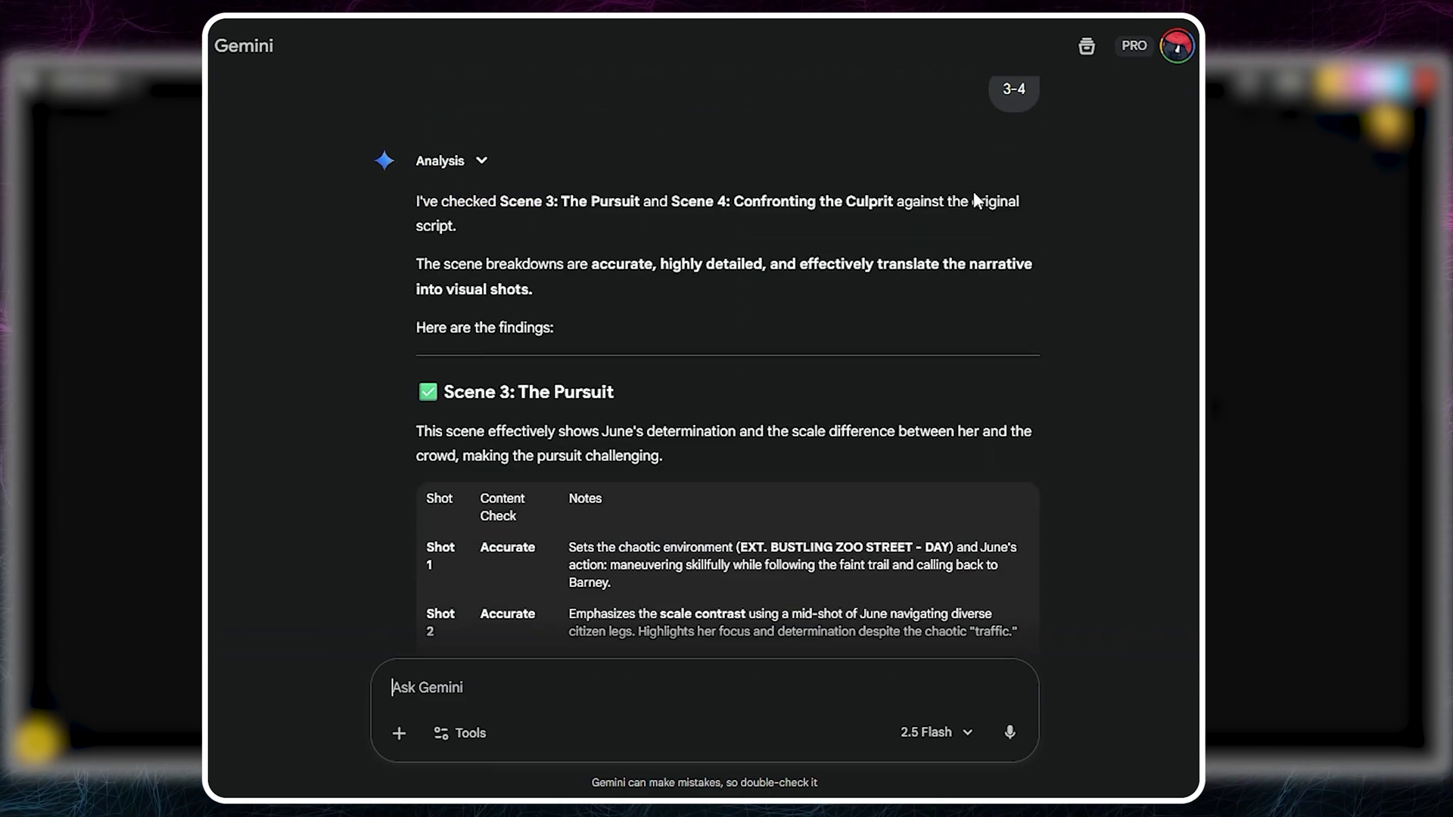
{"action": "scroll", "coordinate": [464, 389], "scroll_direction": "down", "scroll_amount": 10}
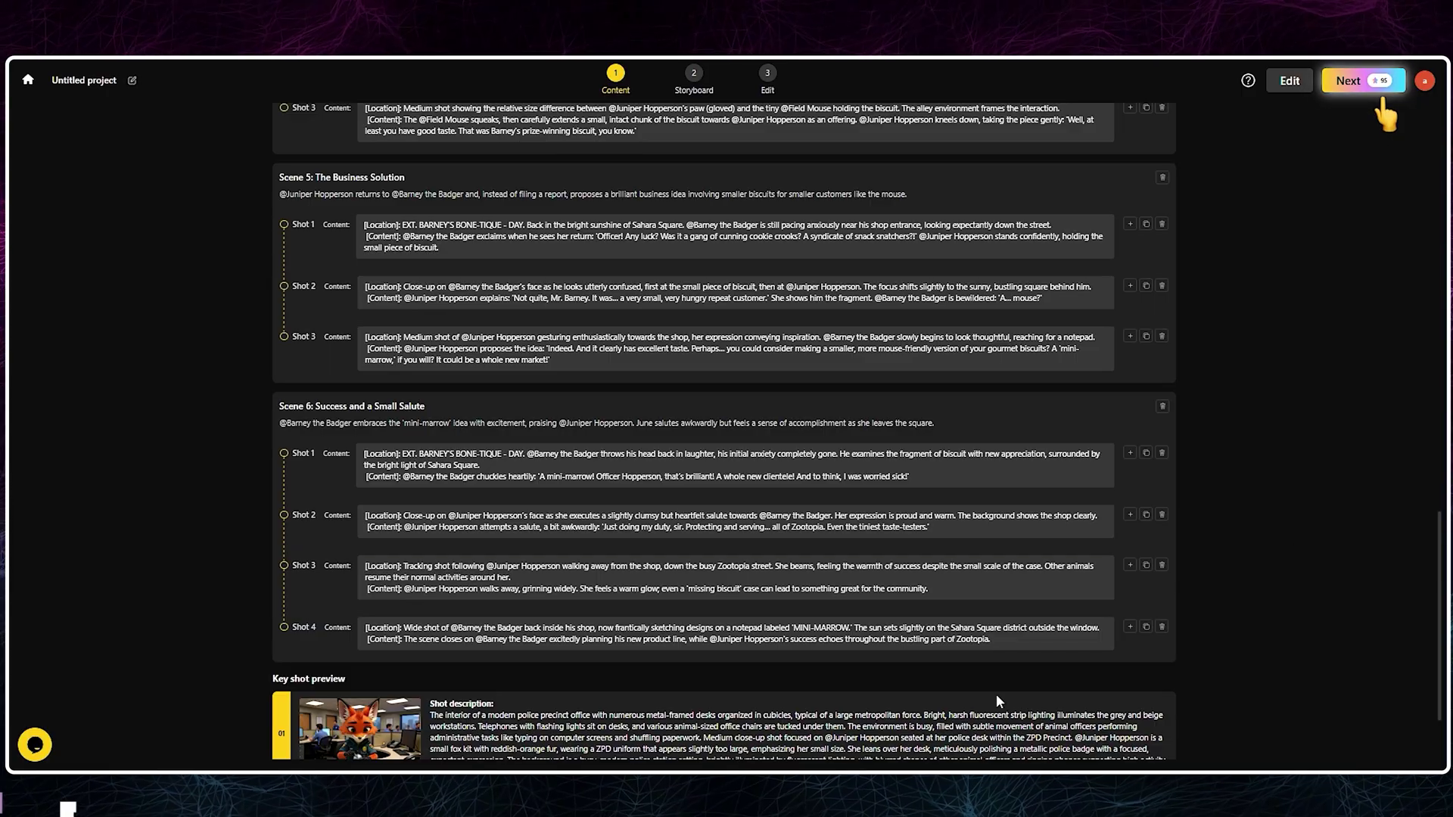
{"action": "scroll", "coordinate": [999, 701], "scroll_direction": "down", "scroll_amount": 3}
{"action": "scroll", "coordinate": [681, 530], "scroll_direction": "up", "scroll_amount": 20}
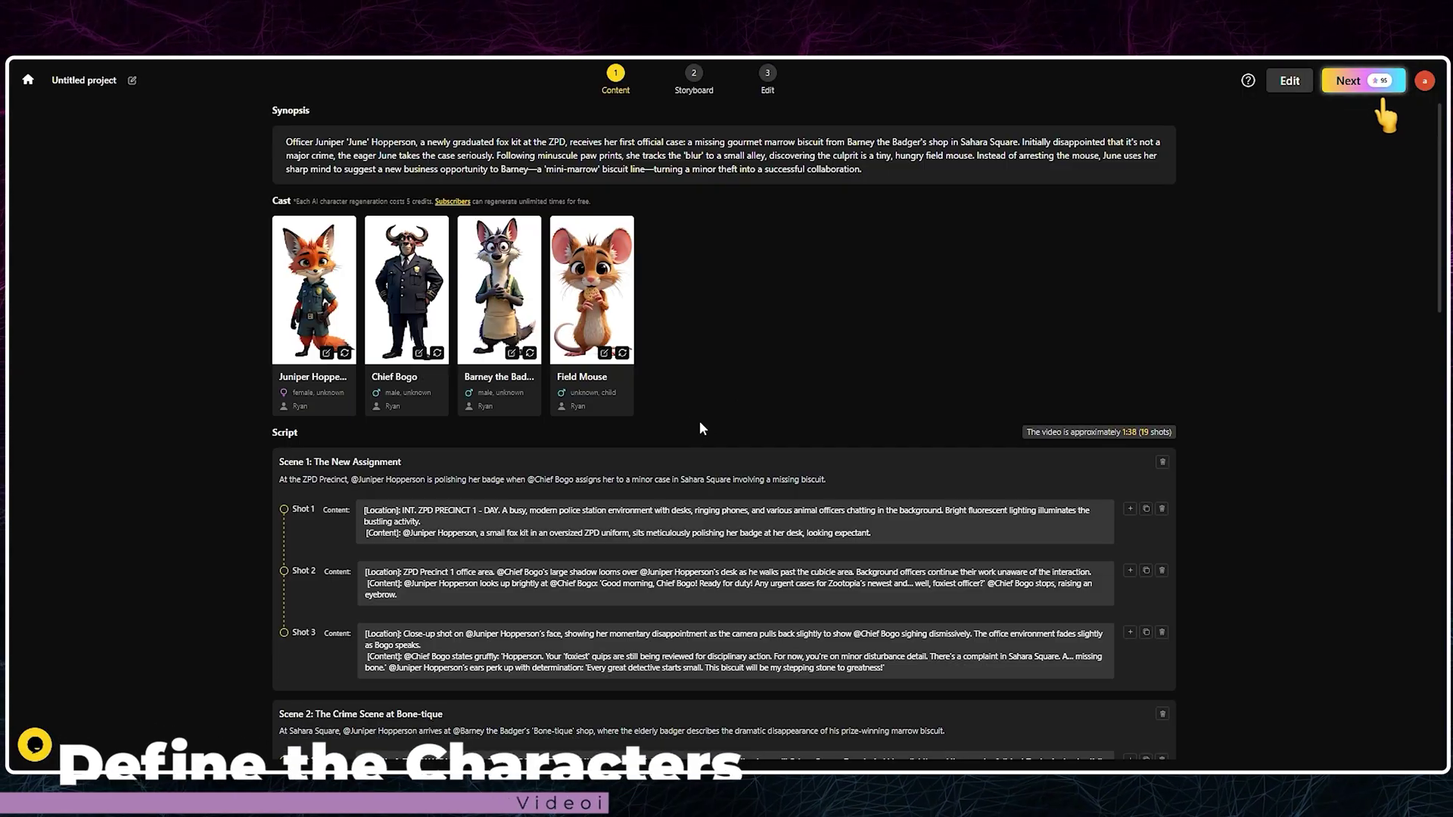
- Look over Juniper Hopperson's Character Library unchanged, then generate the 19 storyboard images
{"action": "left_click", "coordinate": [349, 294]}
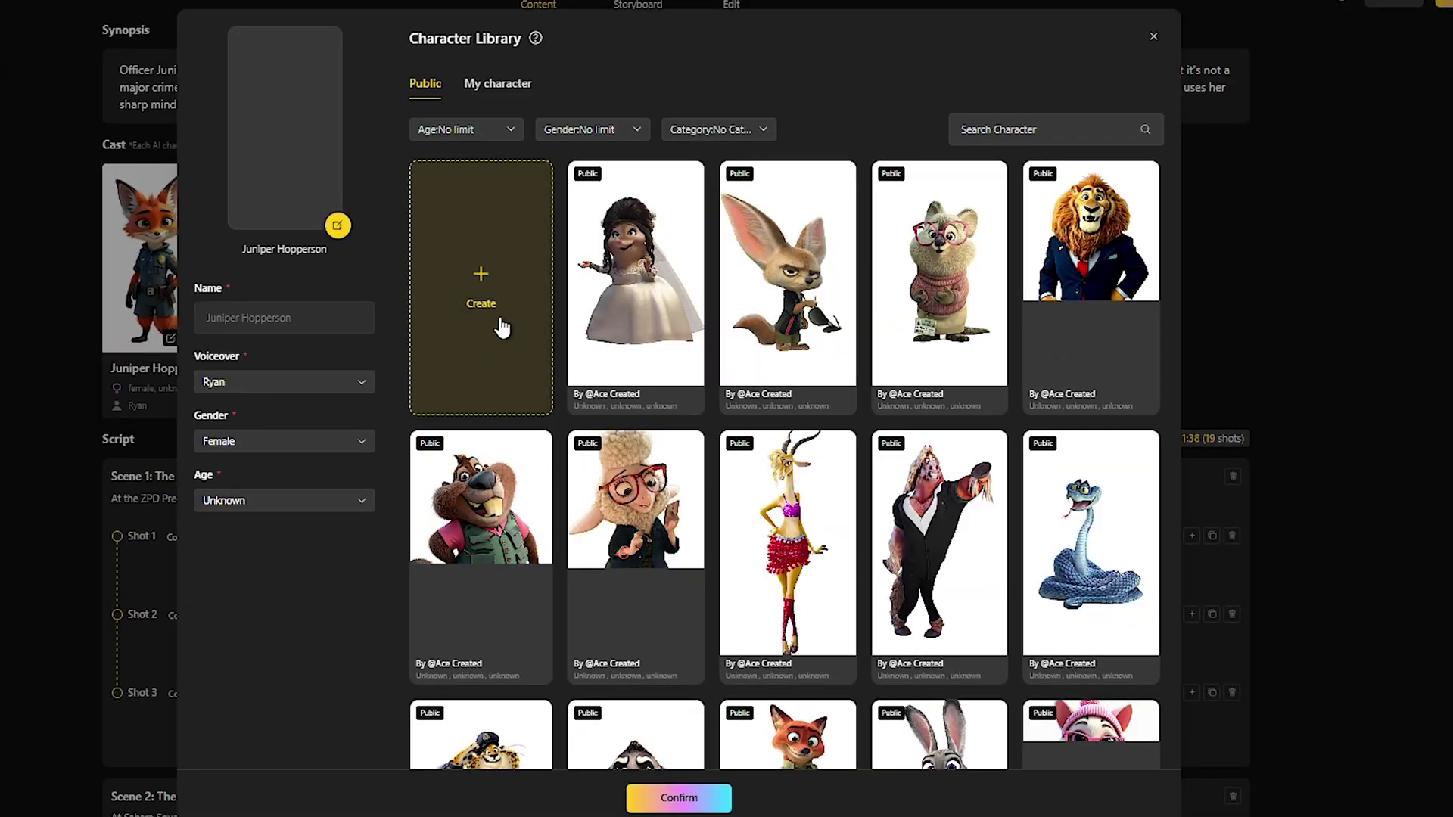
{"action": "scroll", "coordinate": [973, 402], "scroll_direction": "down", "scroll_amount": 9}
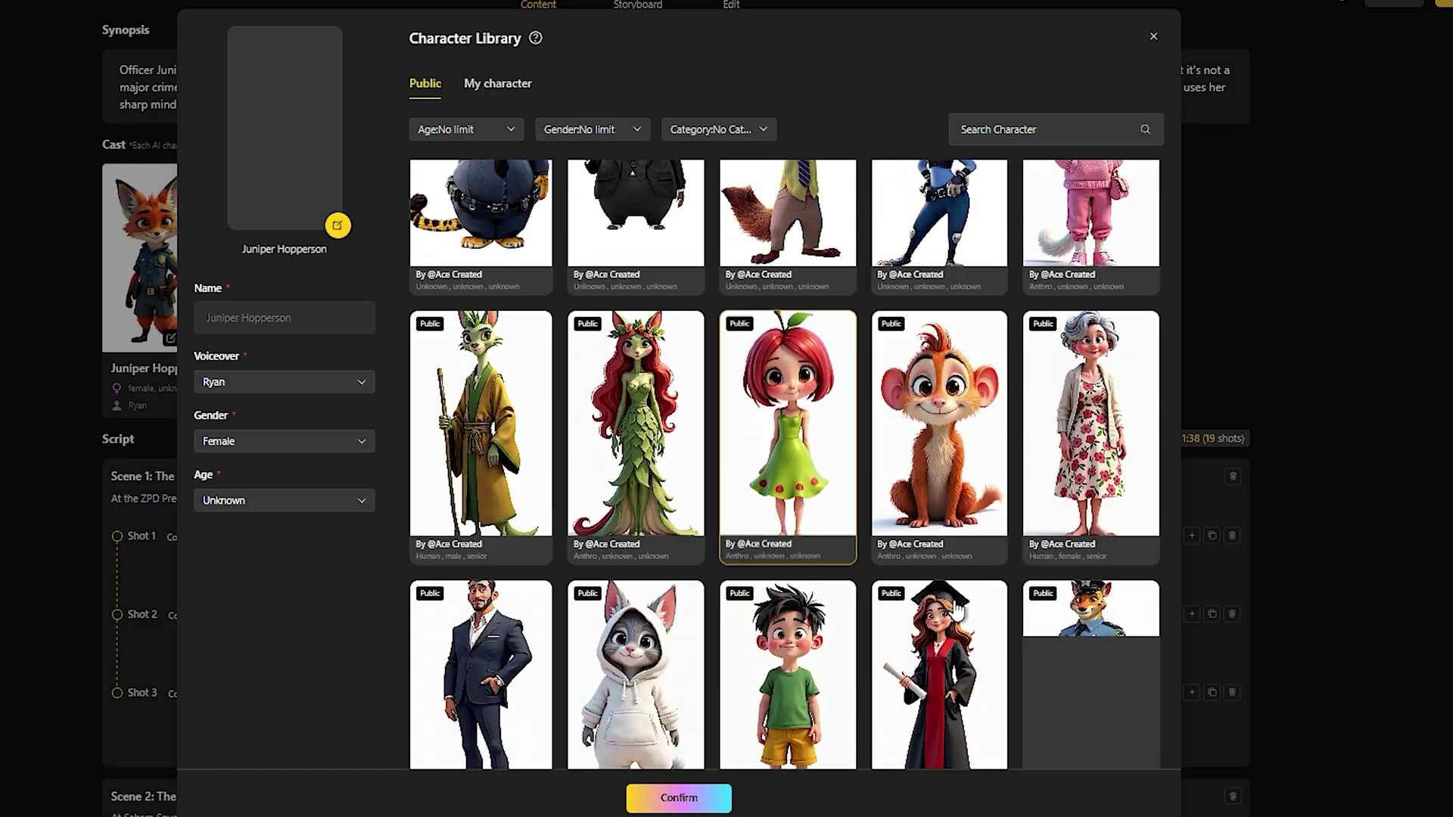
{"action": "scroll", "coordinate": [958, 610], "scroll_direction": "up", "scroll_amount": 10}
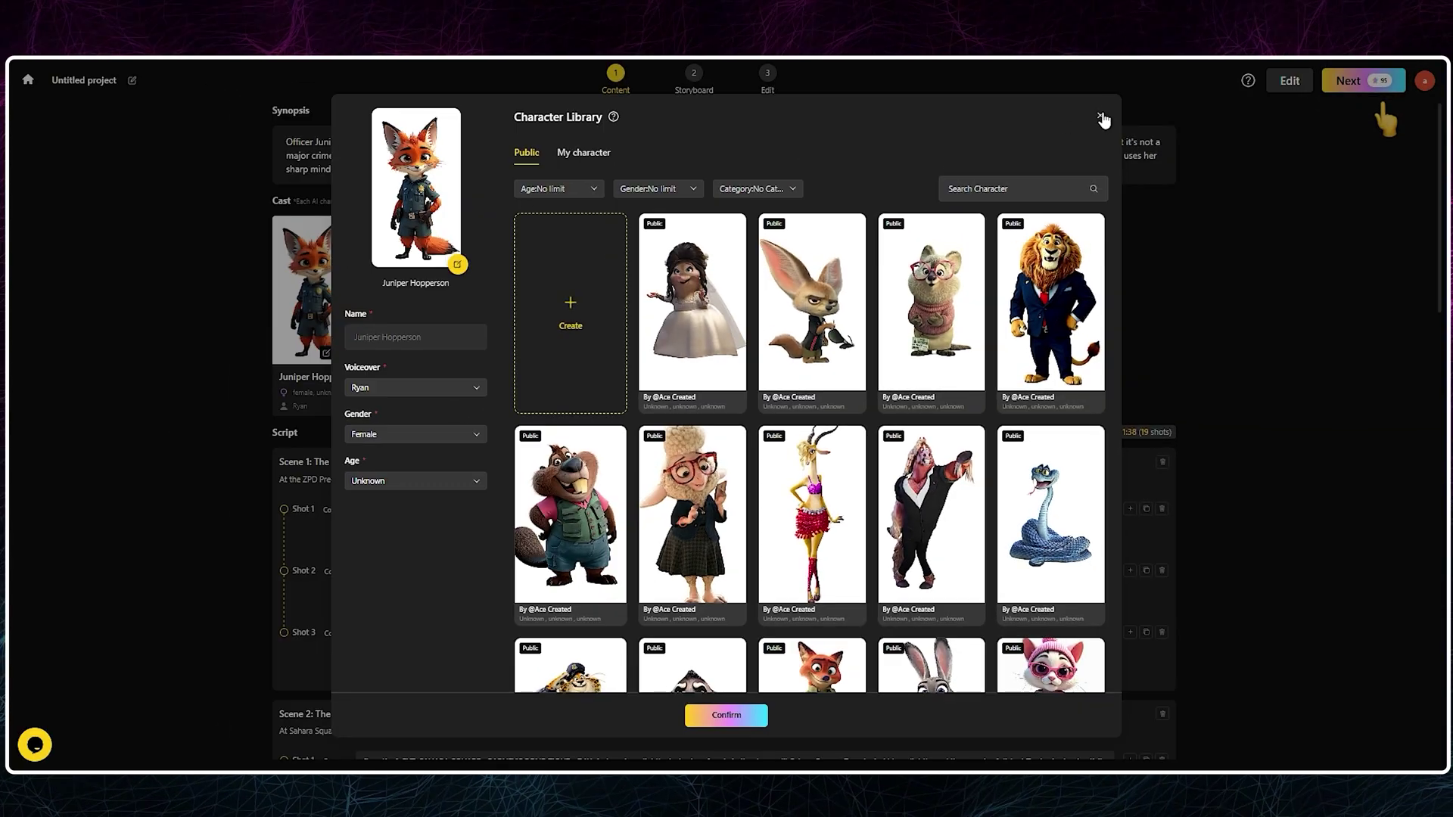
{"action": "left_click", "coordinate": [1153, 36]}
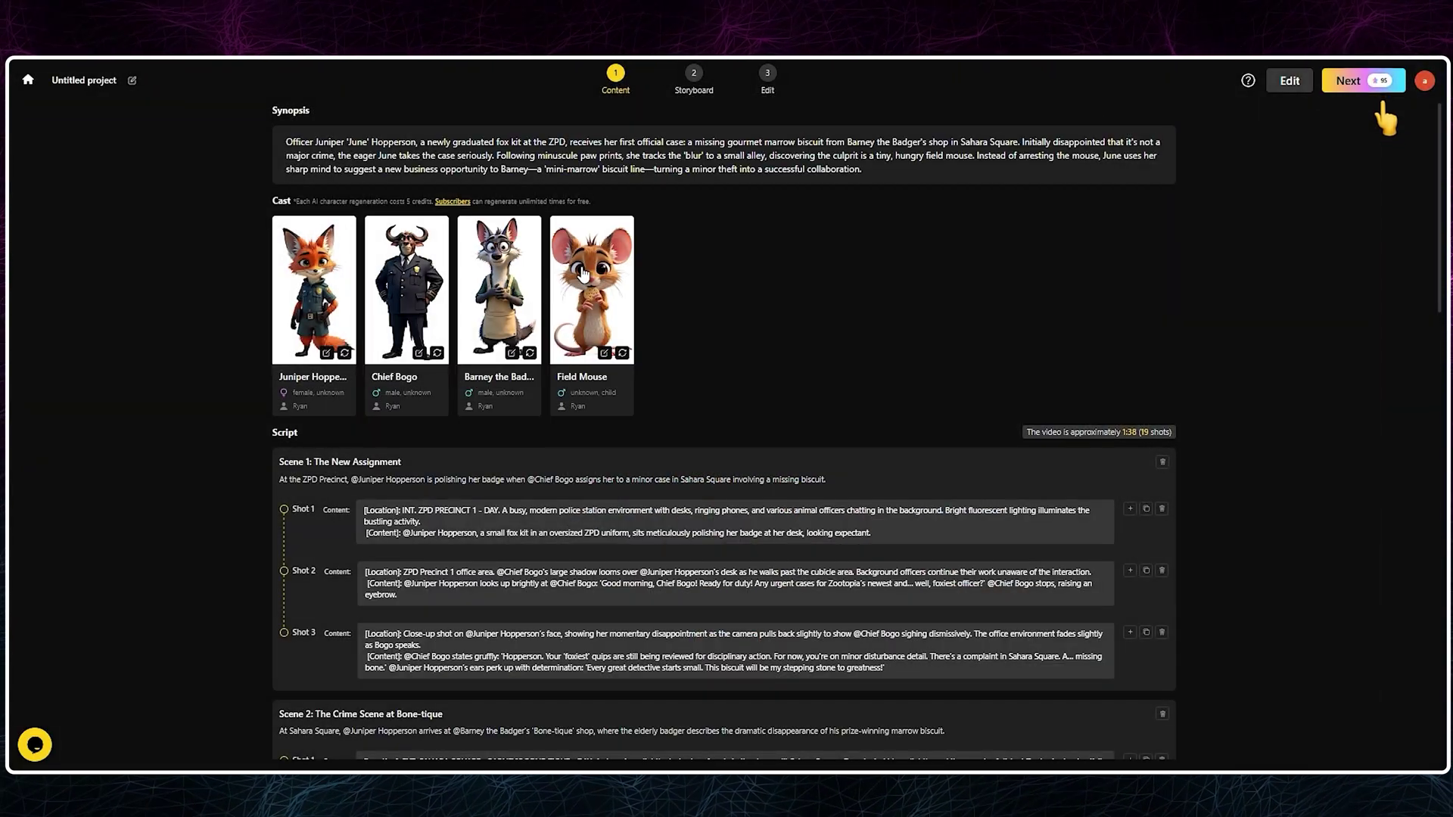
{"action": "scroll", "coordinate": [728, 319], "scroll_direction": "down", "scroll_amount": 20}
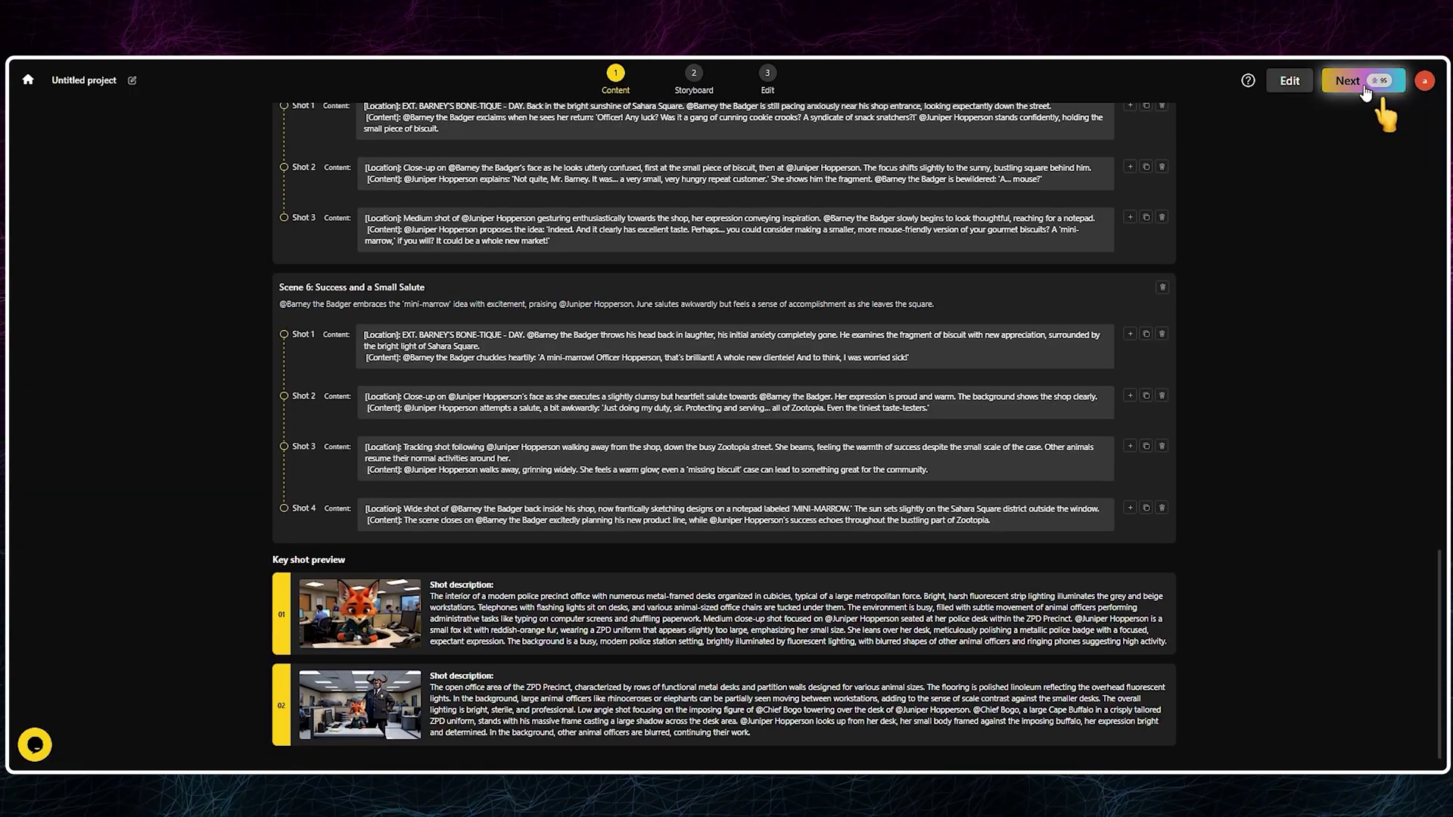
{"action": "left_click", "coordinate": [1365, 85]}
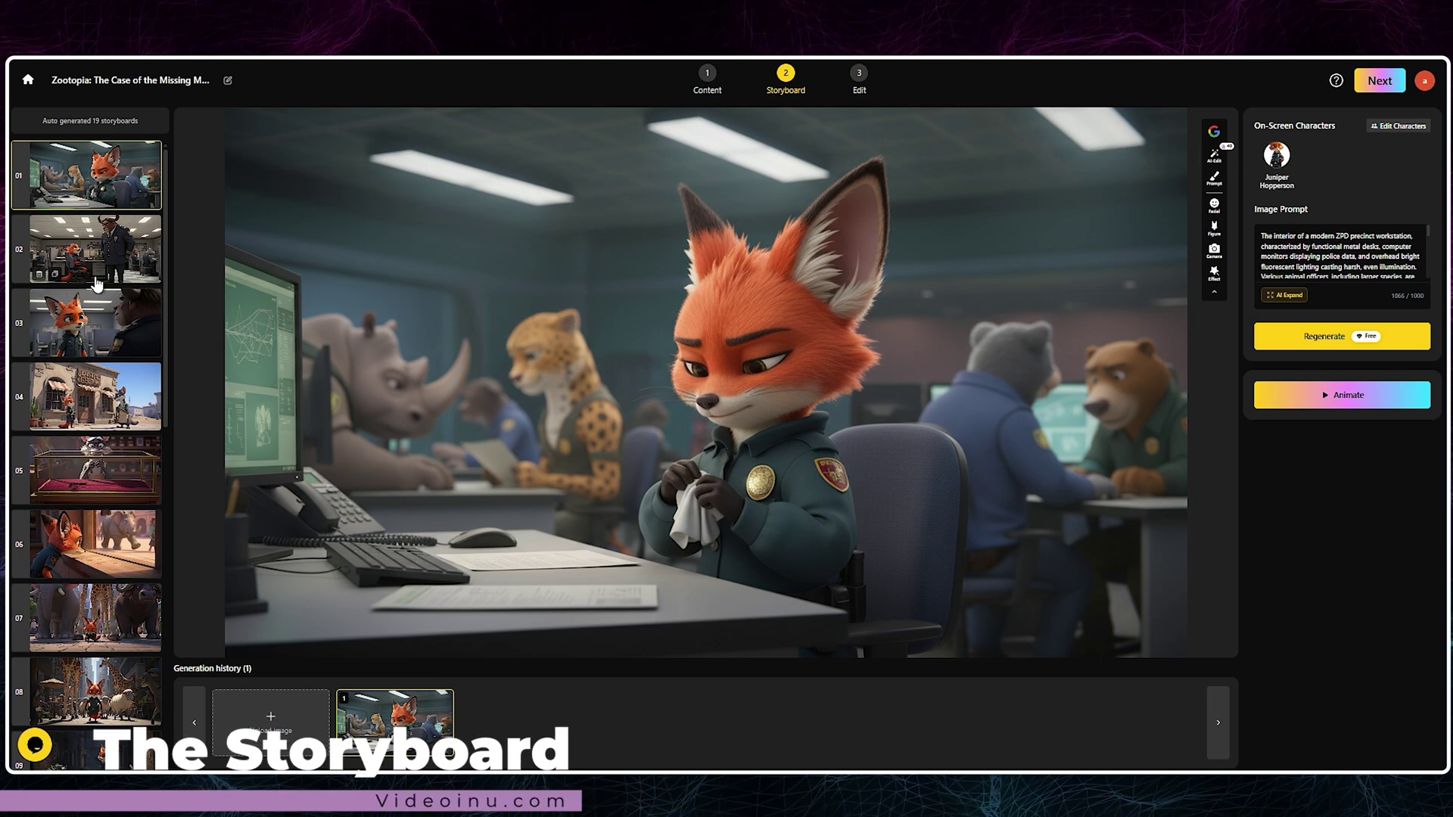
{"action": "left_click", "coordinate": [106, 269]}
{"action": "left_click", "coordinate": [112, 325]}
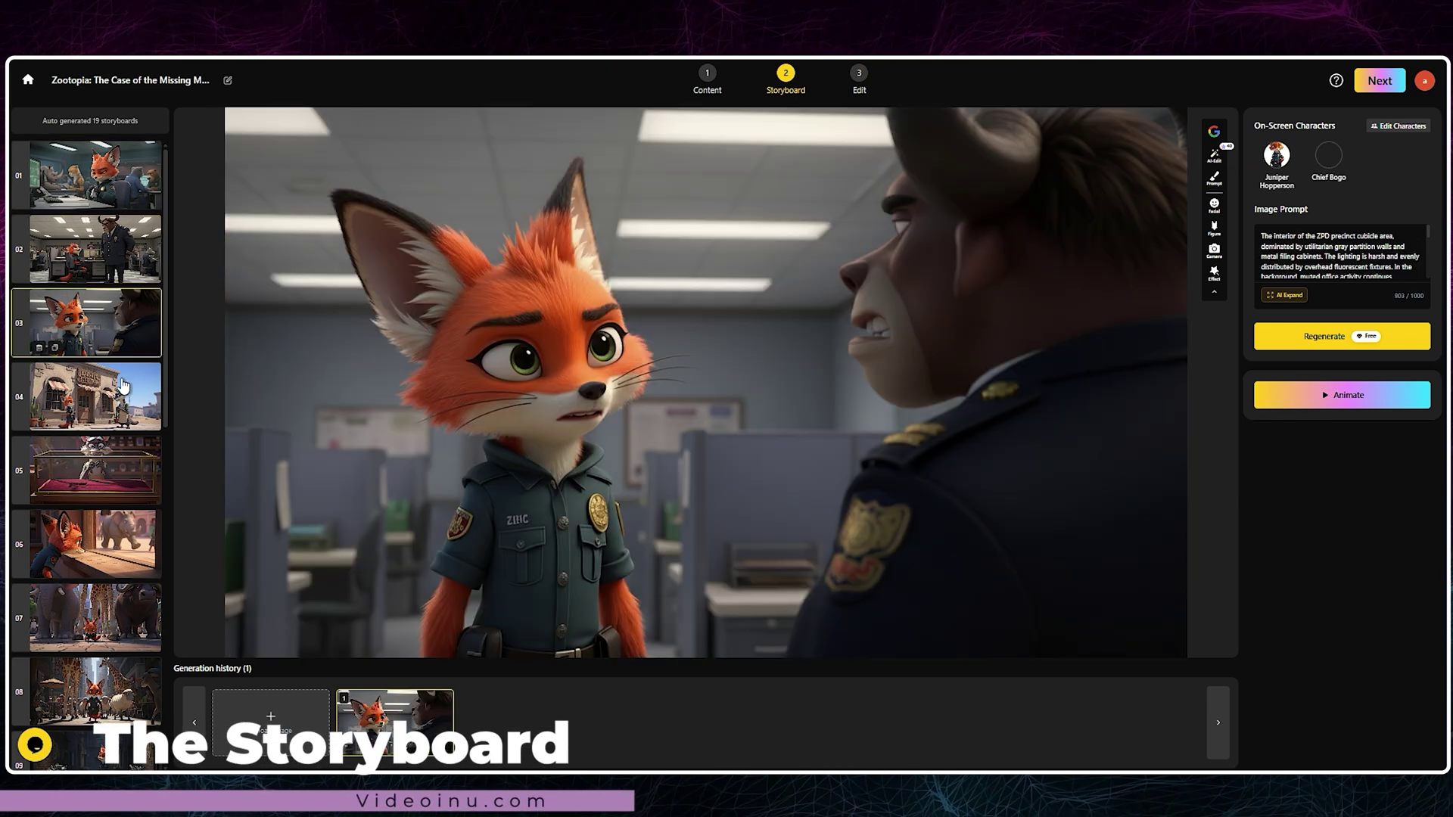
{"action": "left_click", "coordinate": [124, 385]}
{"action": "left_click", "coordinate": [98, 448]}
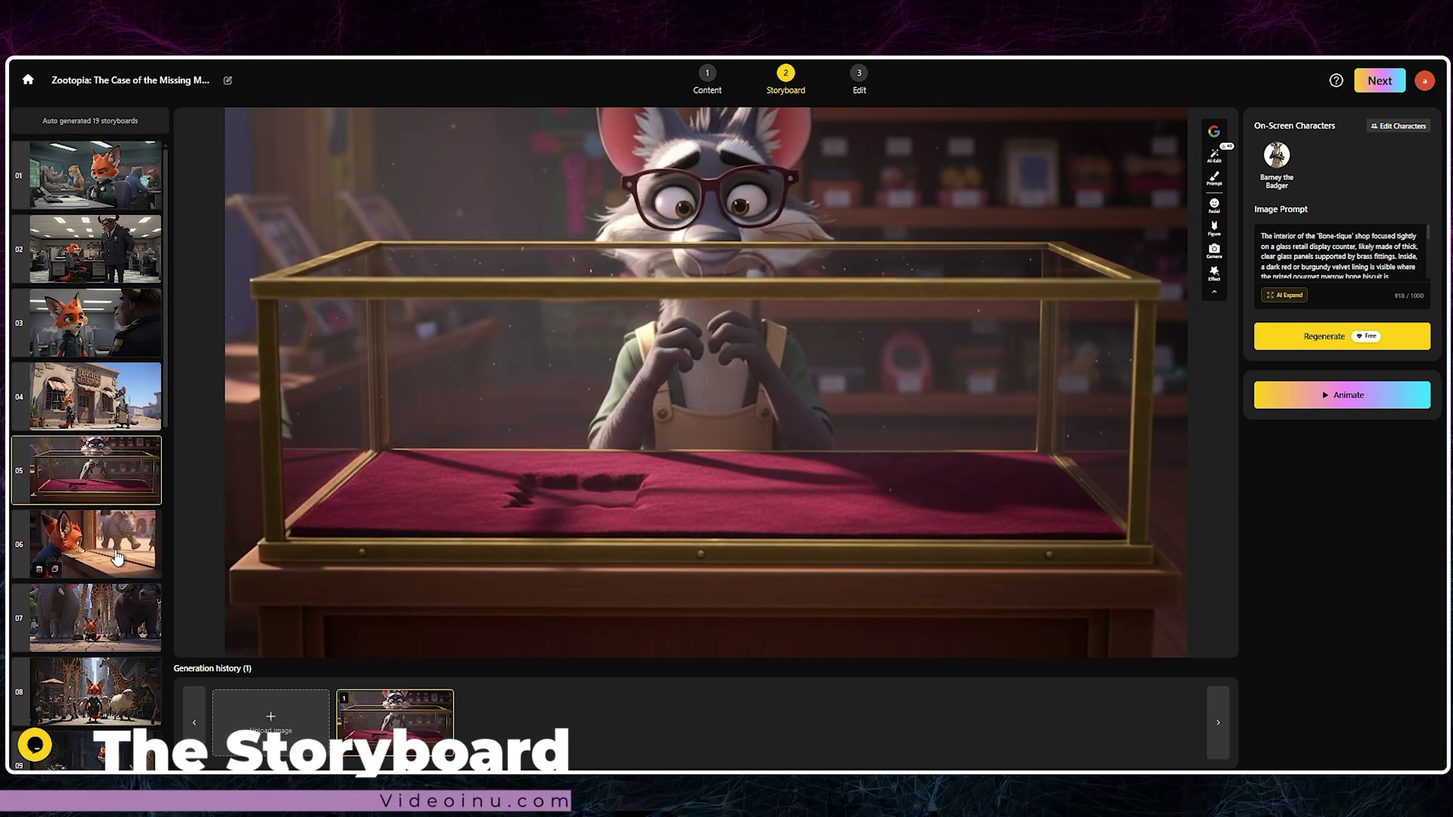
{"action": "left_click", "coordinate": [117, 557]}
{"action": "scroll", "coordinate": [121, 568], "scroll_direction": "down", "scroll_amount": 10}
{"action": "scroll", "coordinate": [122, 568], "scroll_direction": "up", "scroll_amount": 10}
{"action": "left_click", "coordinate": [87, 174]}
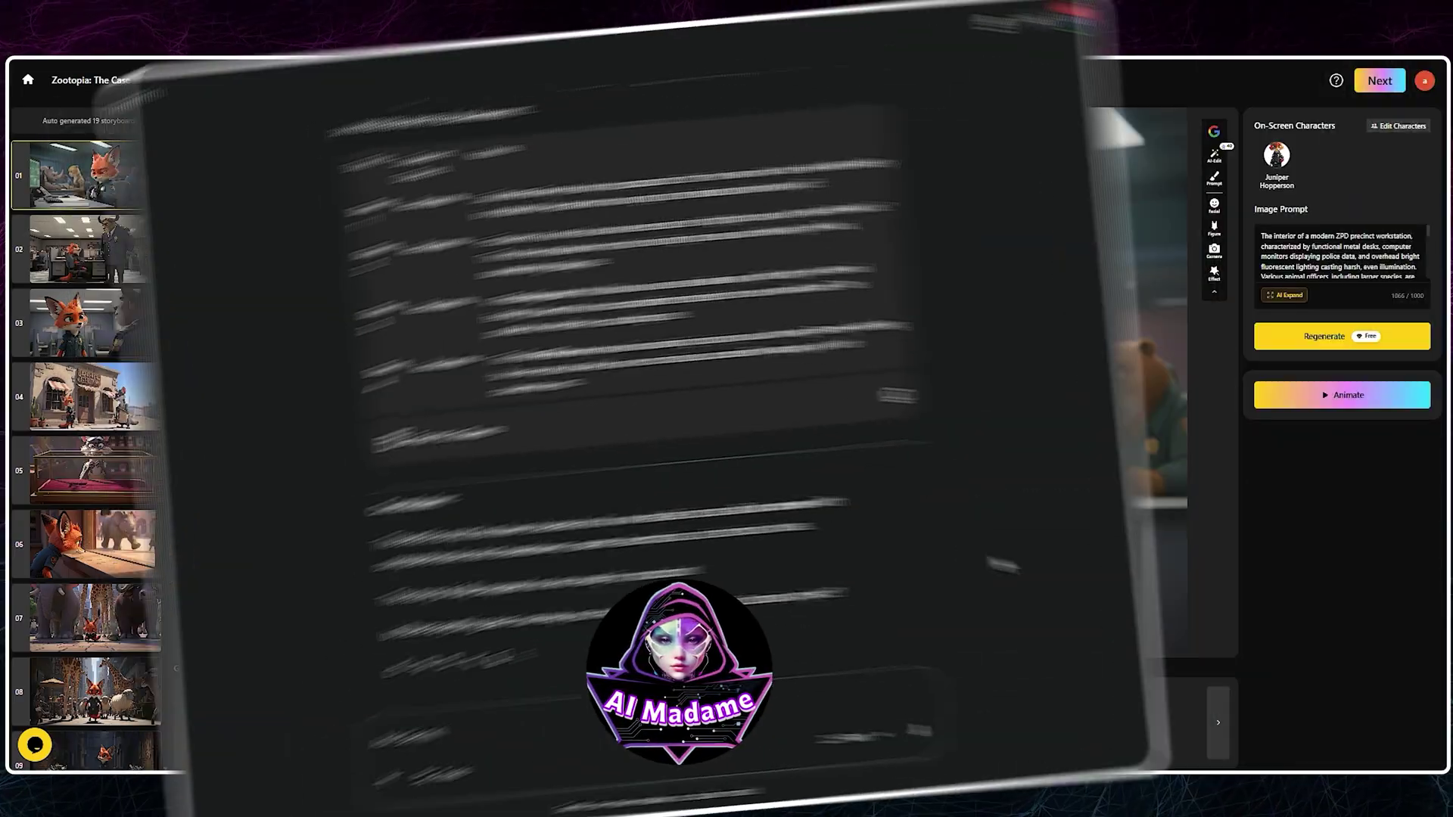
- Send Gemini the animation prompt-writing instructions
{"action": "key", "text": "ctrl+v"}
{"action": "scroll", "coordinate": [582, 671], "scroll_direction": "up", "scroll_amount": 5}
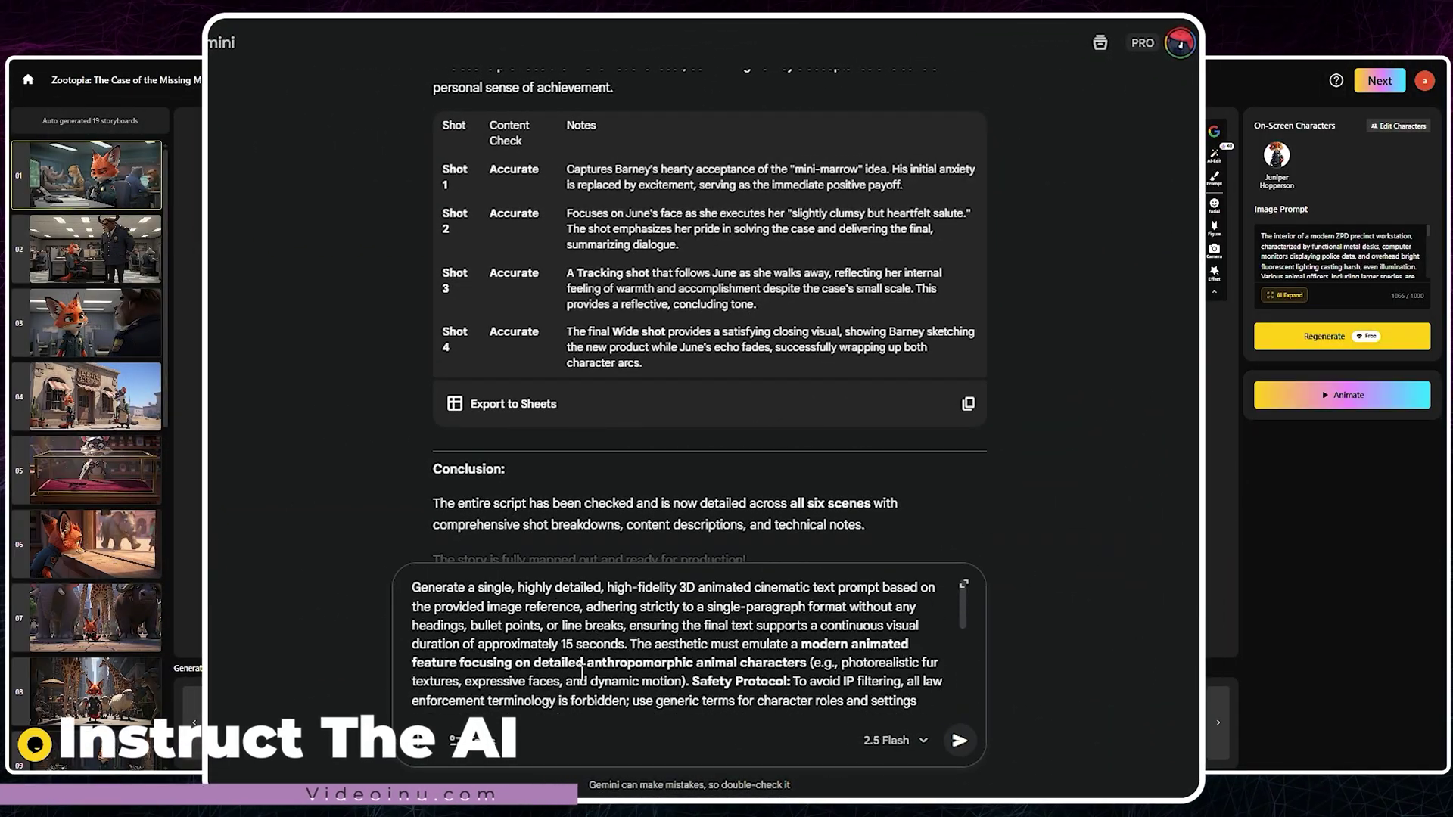
{"action": "scroll", "coordinate": [960, 721], "scroll_direction": "down", "scroll_amount": 5}
{"action": "left_click", "coordinate": [969, 738]}
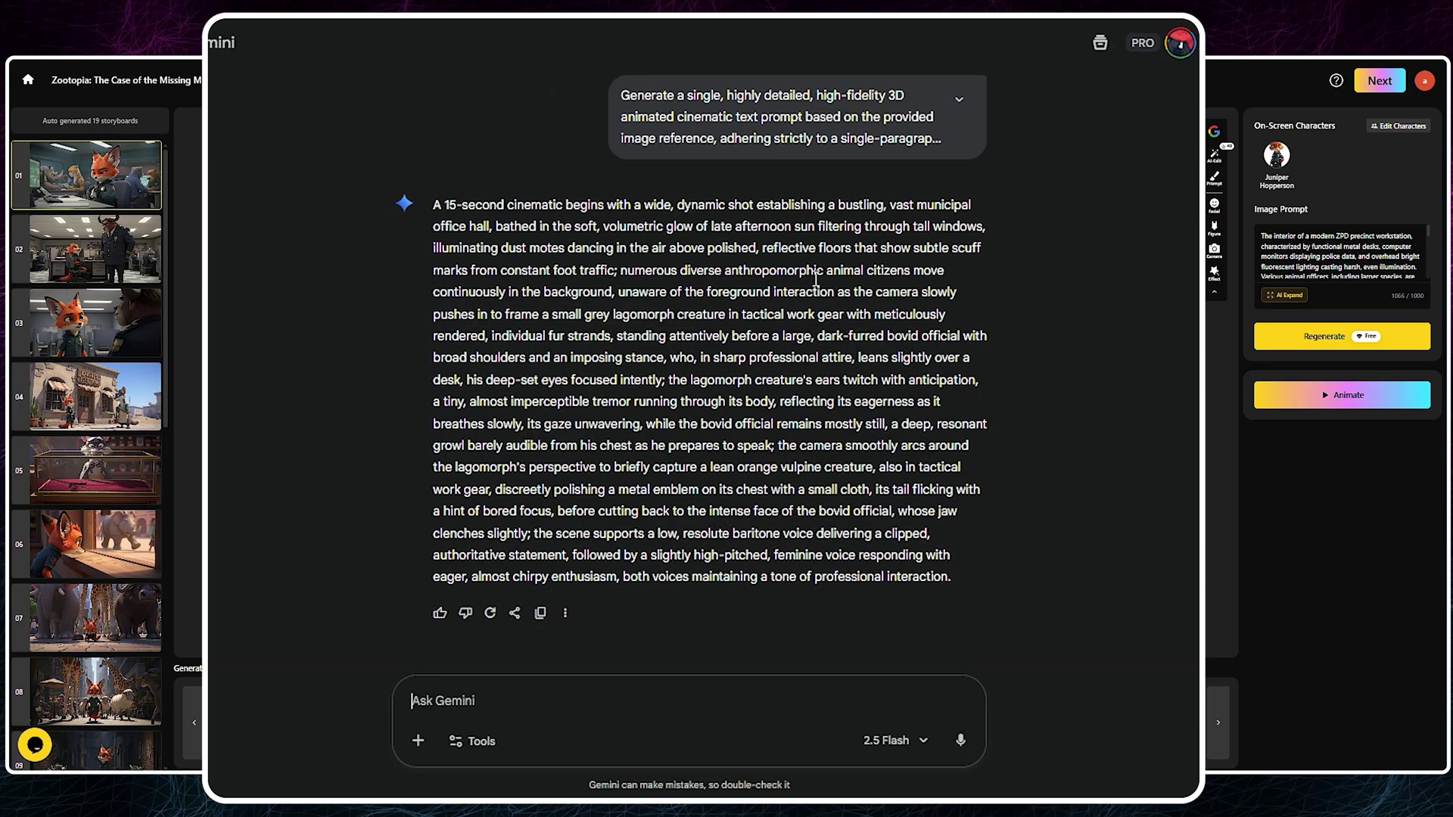
- Send storyboard 01 with the scene 1 shot 1 request and select the 15-second prompt
{"action": "key", "text": "ctrl+v"}
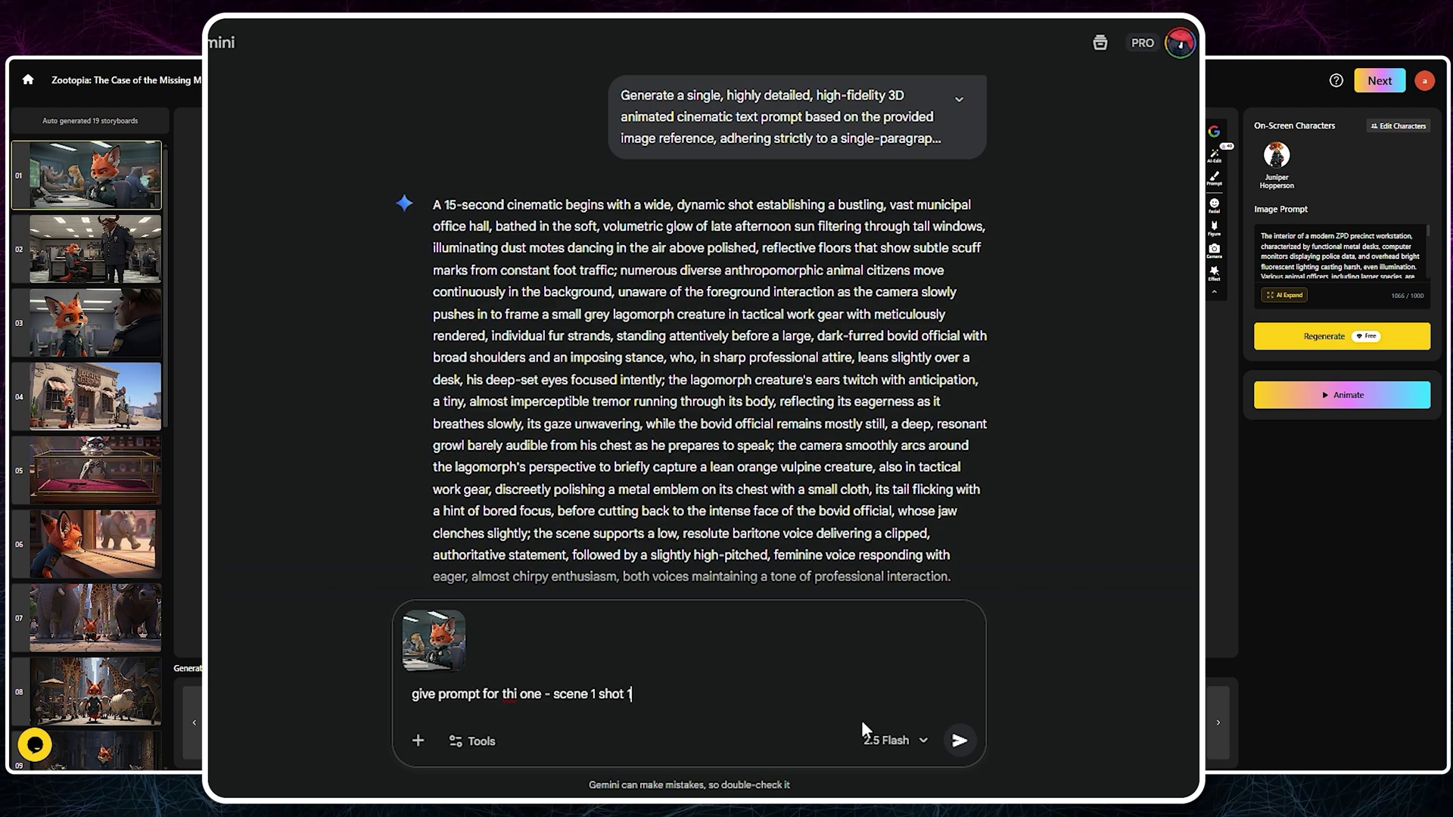
{"action": "left_click", "coordinate": [959, 740]}
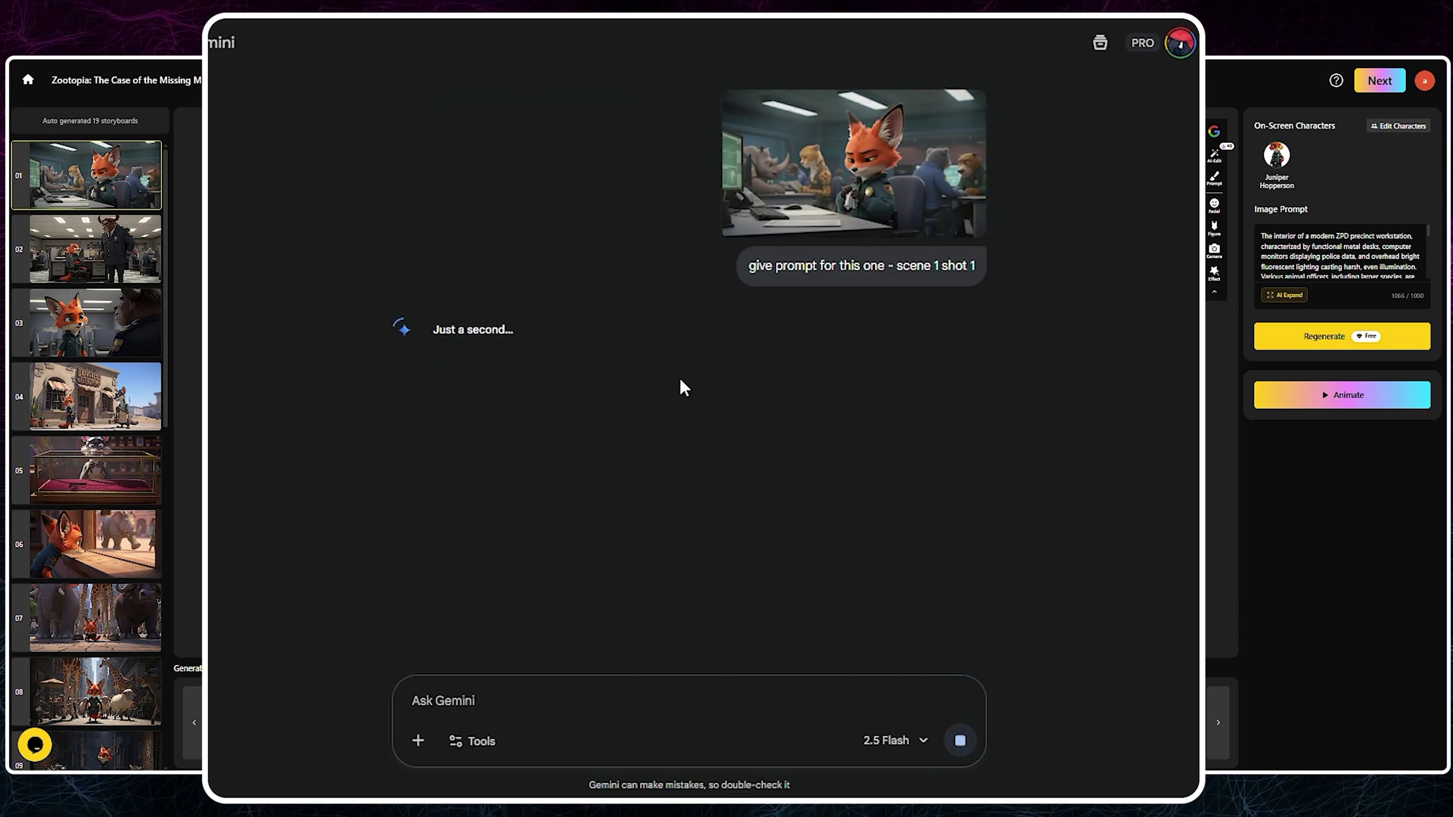
{"action": "left_click", "coordinate": [854, 163]}
{"action": "left_click", "coordinate": [378, 131]}
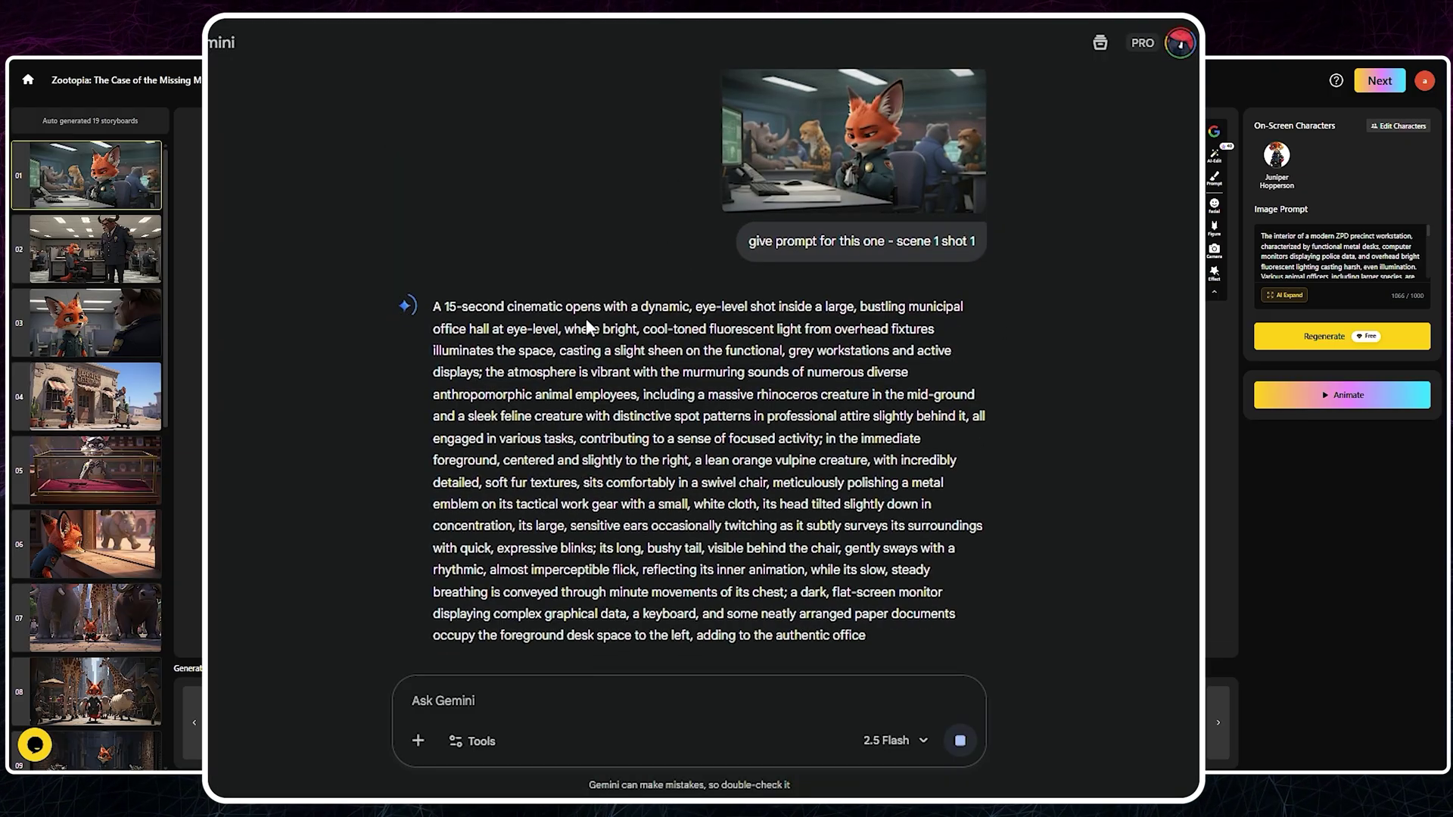
{"action": "left_click_drag", "start_coordinate": [943, 595], "coordinate": [433, 265]}
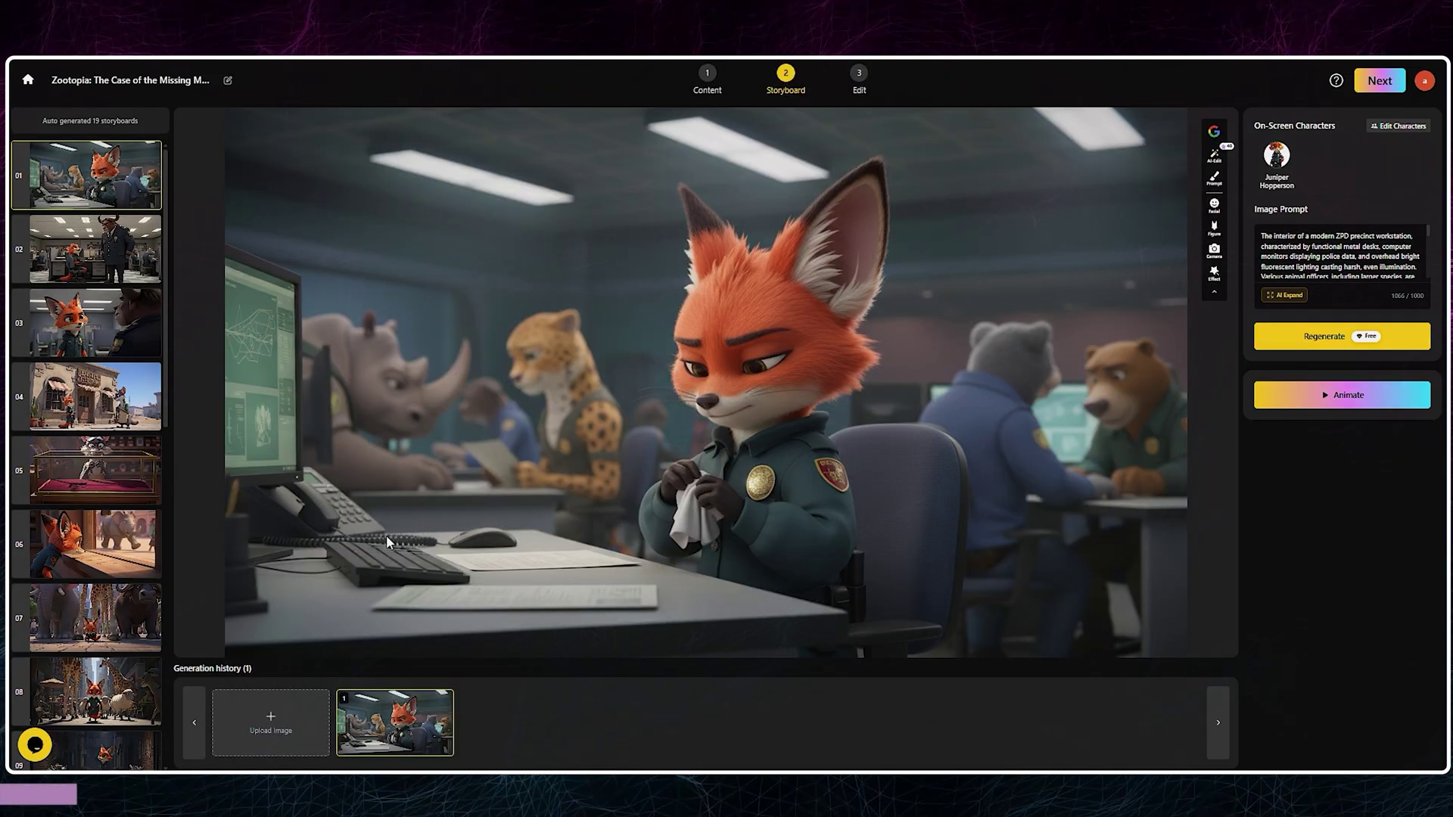
{"action": "left_click", "coordinate": [1314, 397]}
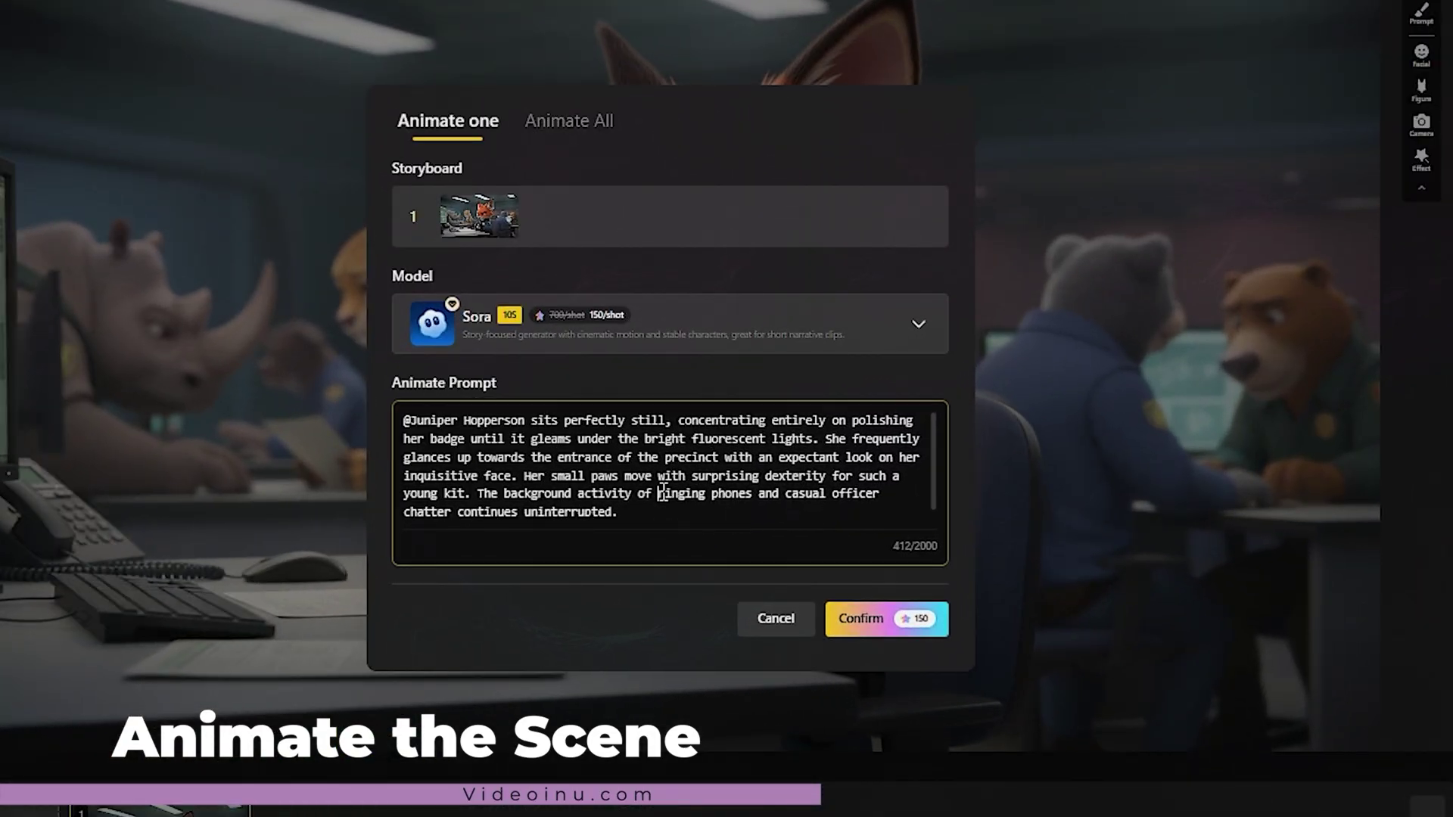
- Replace storyboard 01's animate prompt with Gemini's text and animate it with Sora
{"action": "key", "text": "ctrl+a"}
{"action": "key", "text": "ctrl+v"}
{"action": "left_click", "coordinate": [681, 333]}
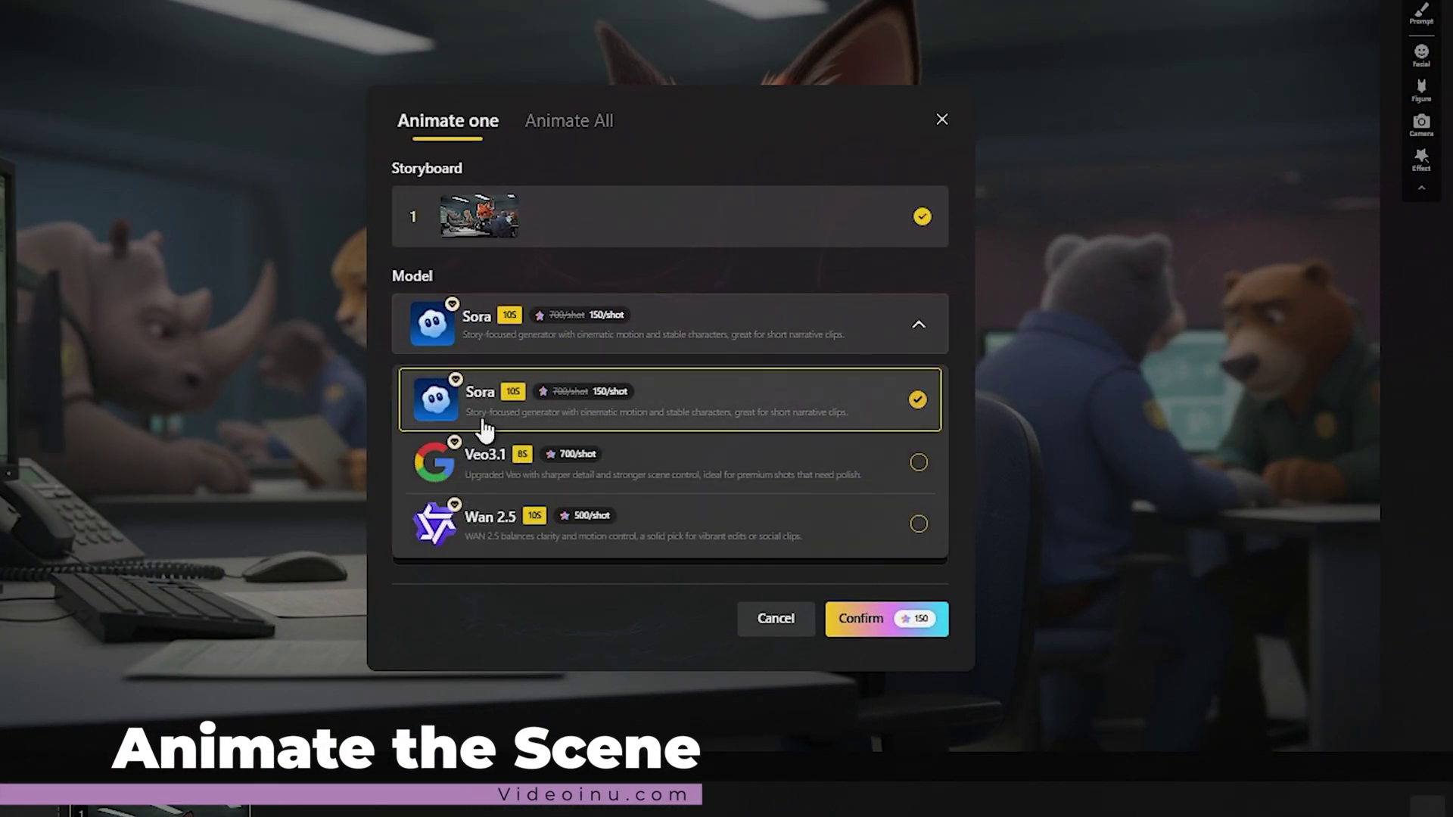
{"action": "left_click", "coordinate": [669, 426]}
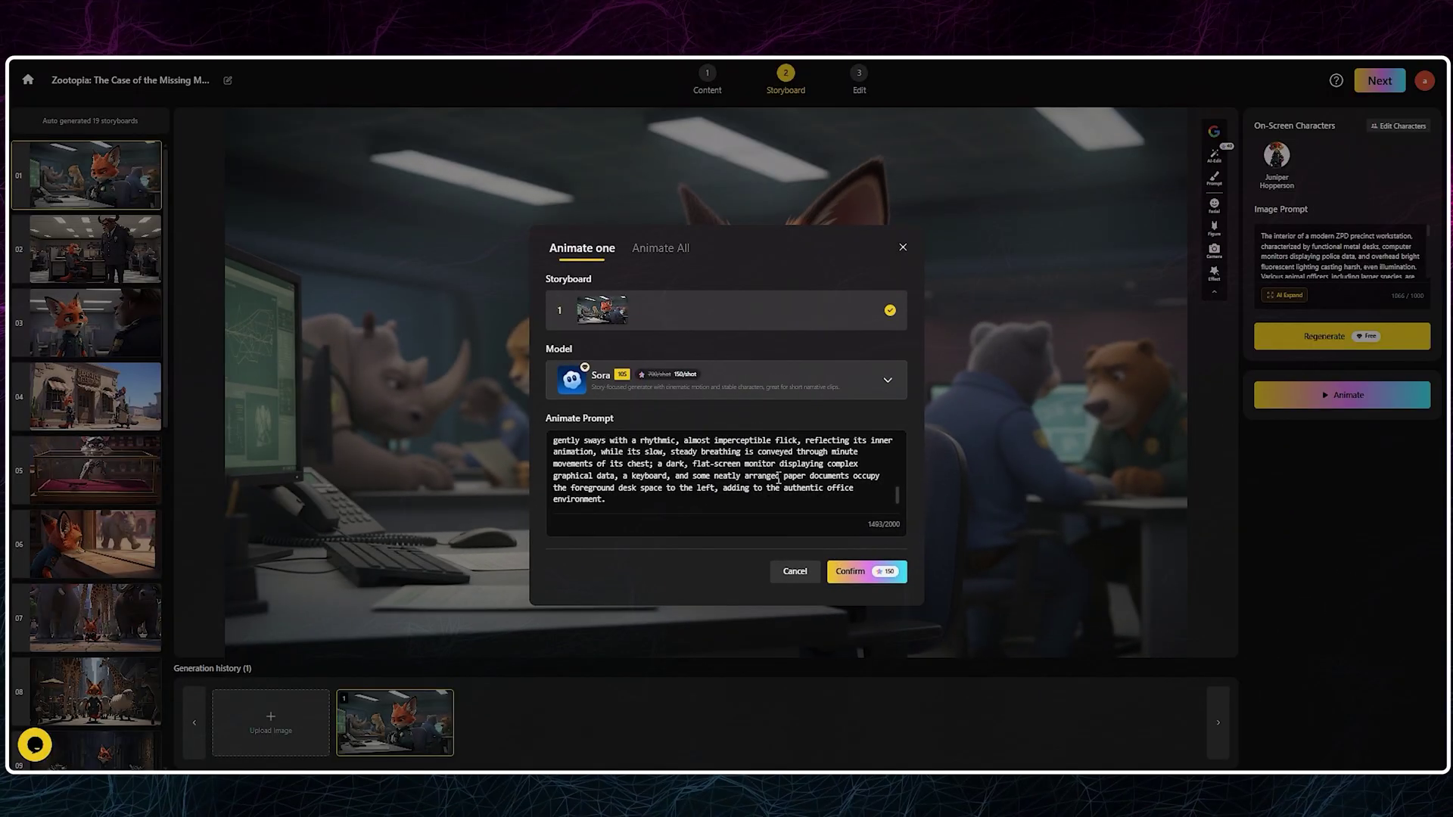
{"action": "left_click", "coordinate": [873, 577]}
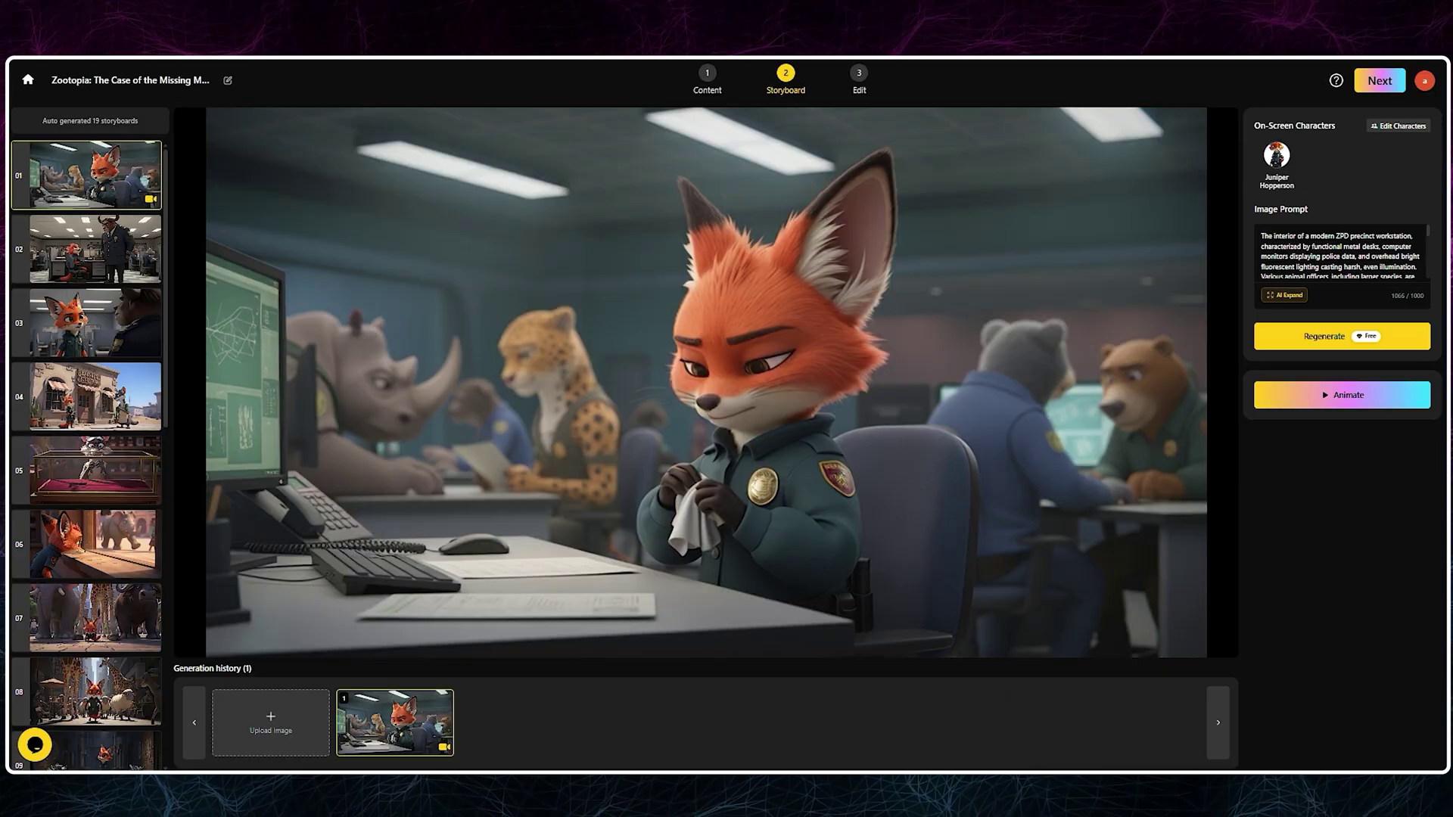
- Play the fox officer clip, then move to storyboard 02
{"action": "mouse_move", "coordinate": [836, 417]}
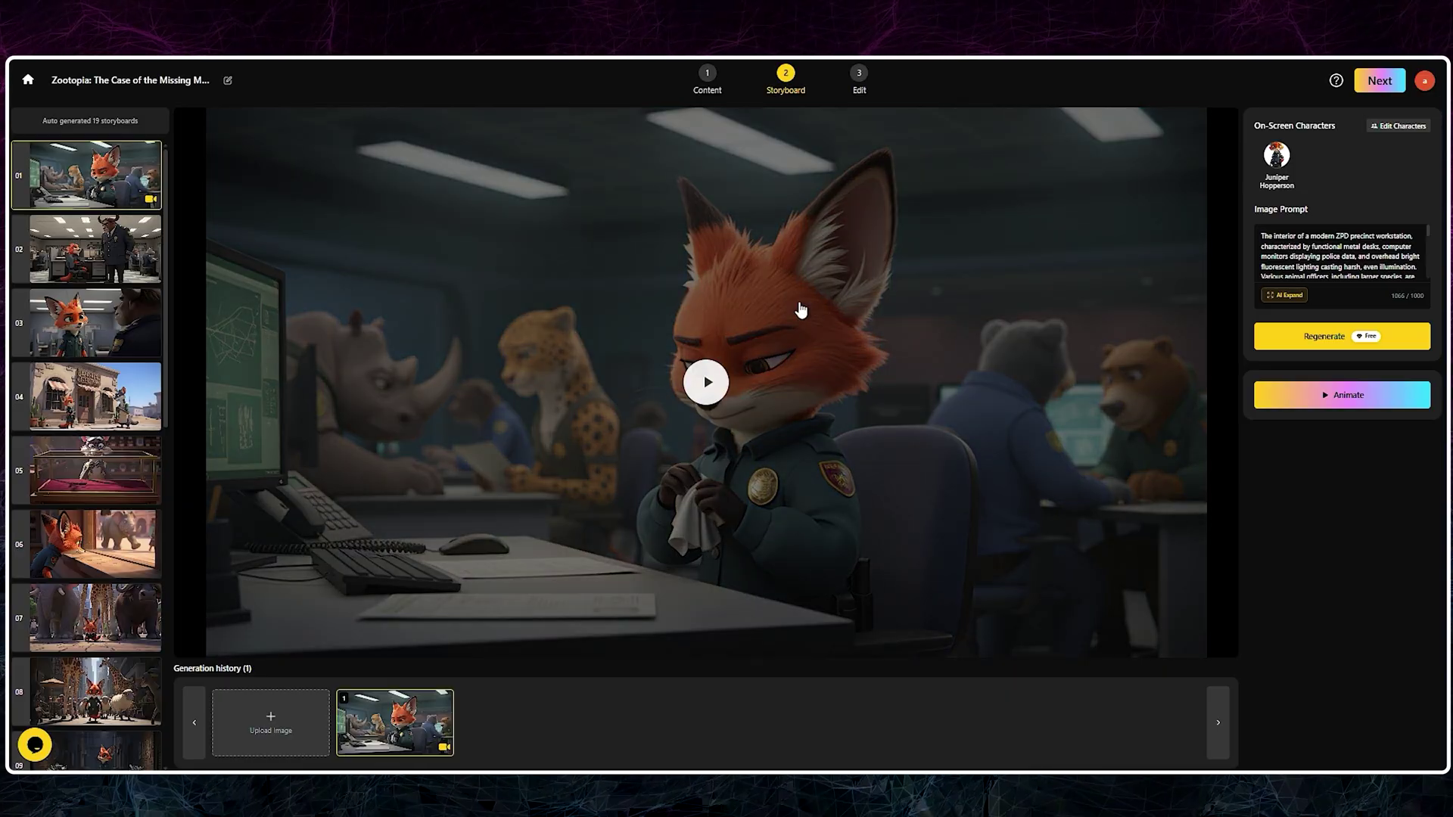
{"action": "left_click", "coordinate": [704, 383]}
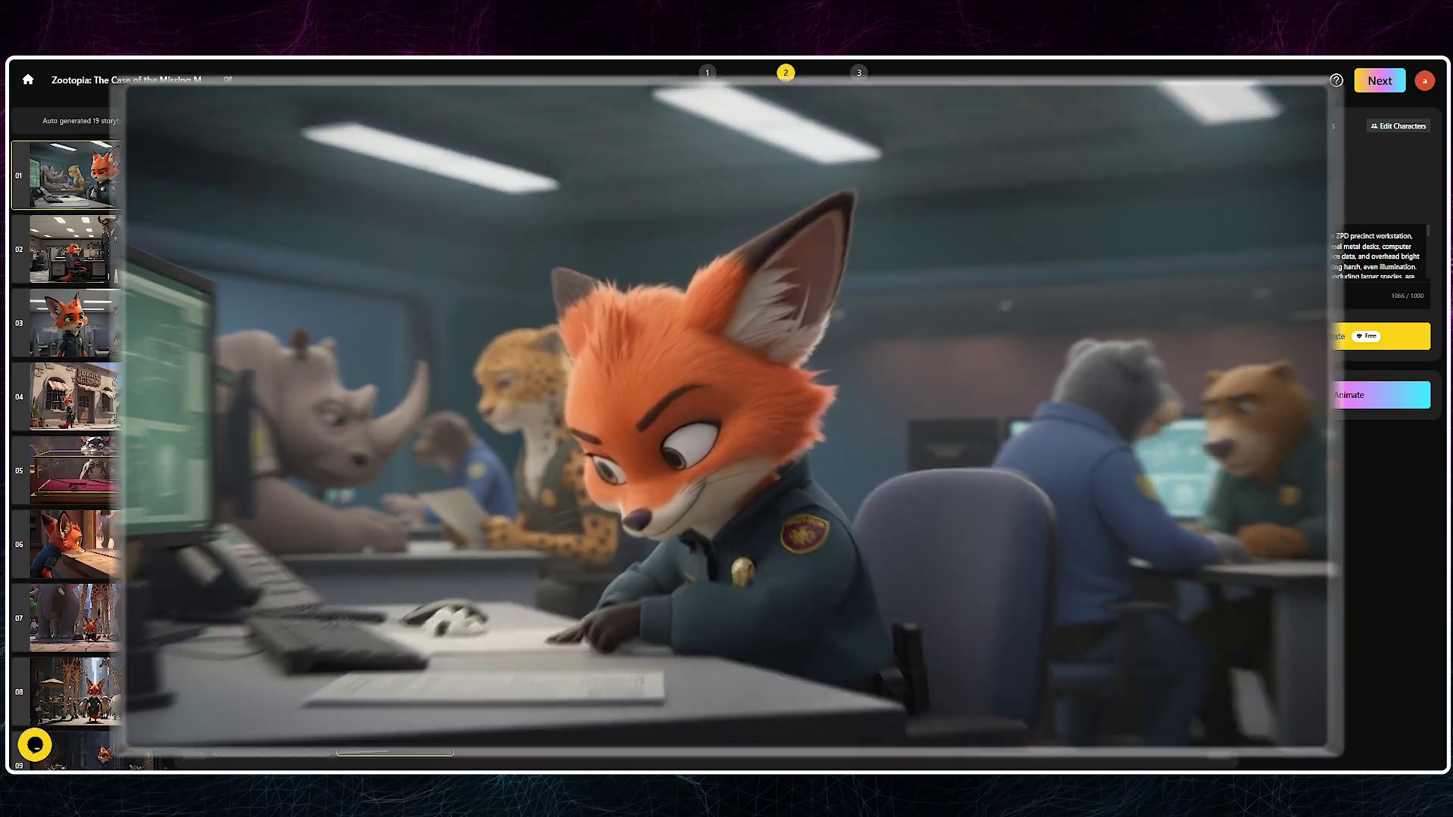
{"action": "left_click", "coordinate": [144, 254]}
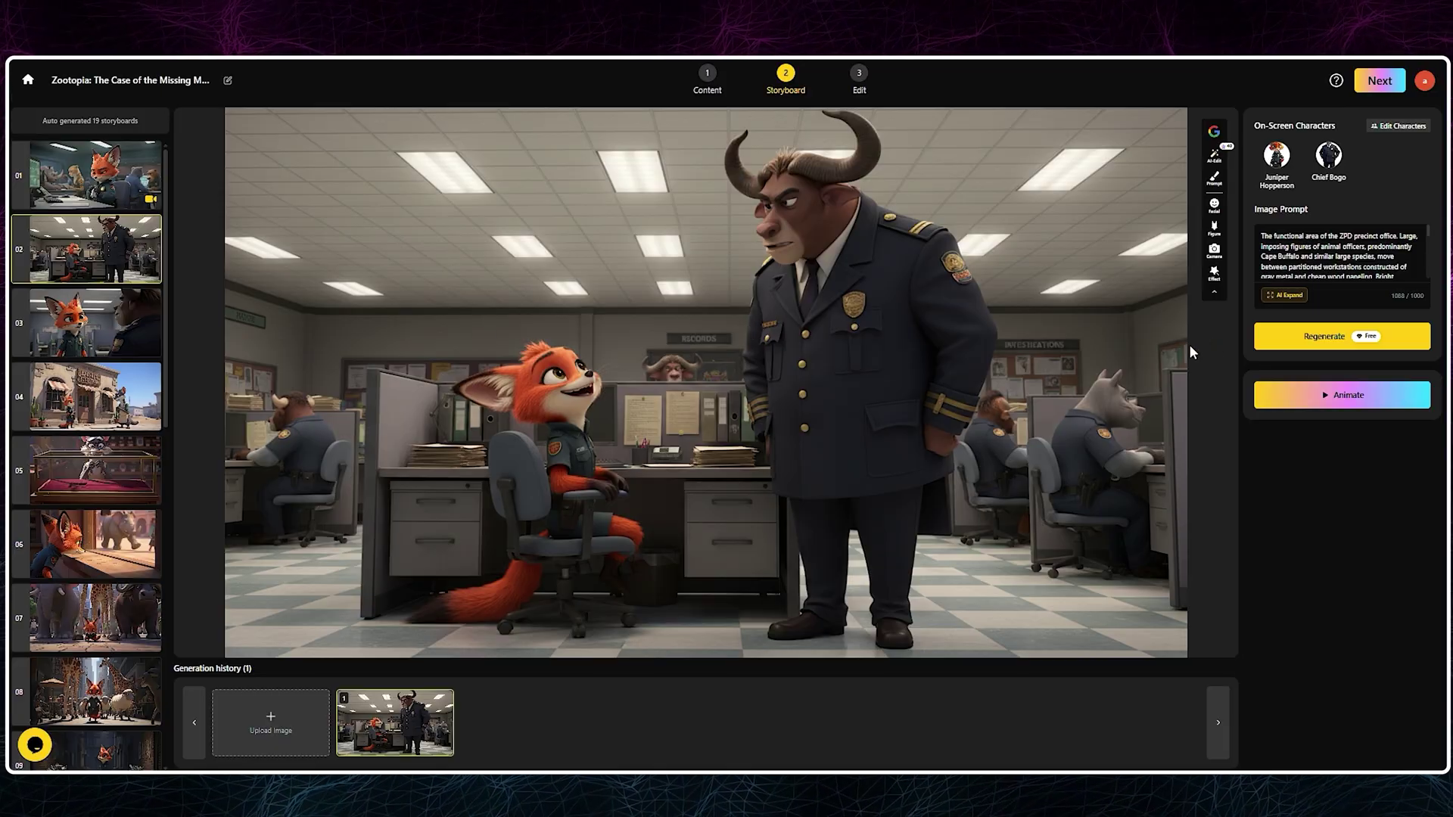
- Keep storyboard 02's original image and select Gemini 2.5 Pro's scene 1 shot 2 prompt
{"action": "left_click", "coordinate": [1278, 345]}
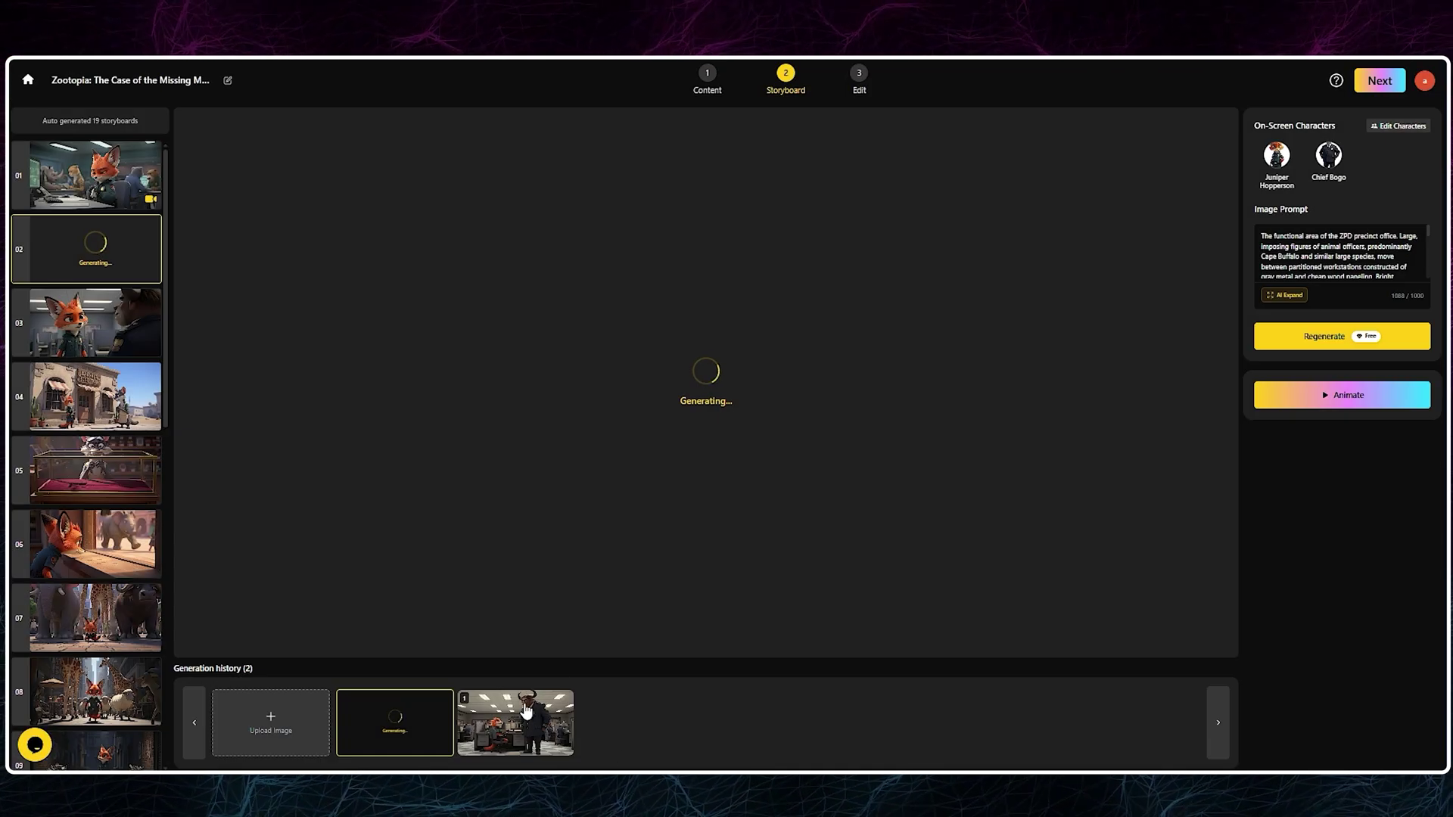
{"action": "left_click", "coordinate": [526, 711]}
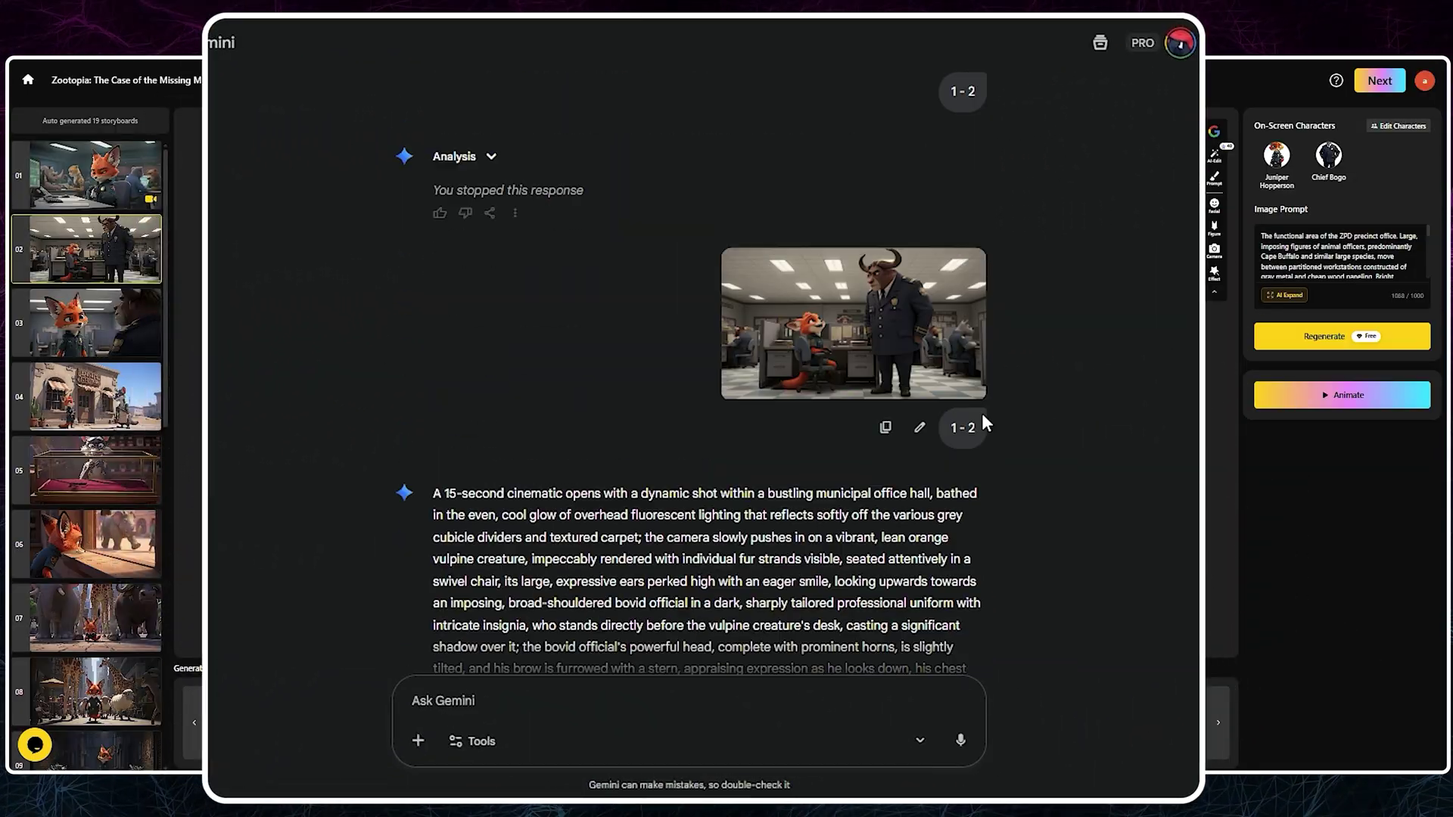
{"action": "scroll", "coordinate": [984, 430], "scroll_direction": "down", "scroll_amount": 4}
{"action": "left_click", "coordinate": [937, 742]}
{"action": "left_click", "coordinate": [977, 686]}
{"action": "left_click_drag", "start_coordinate": [876, 595], "coordinate": [429, 218]}
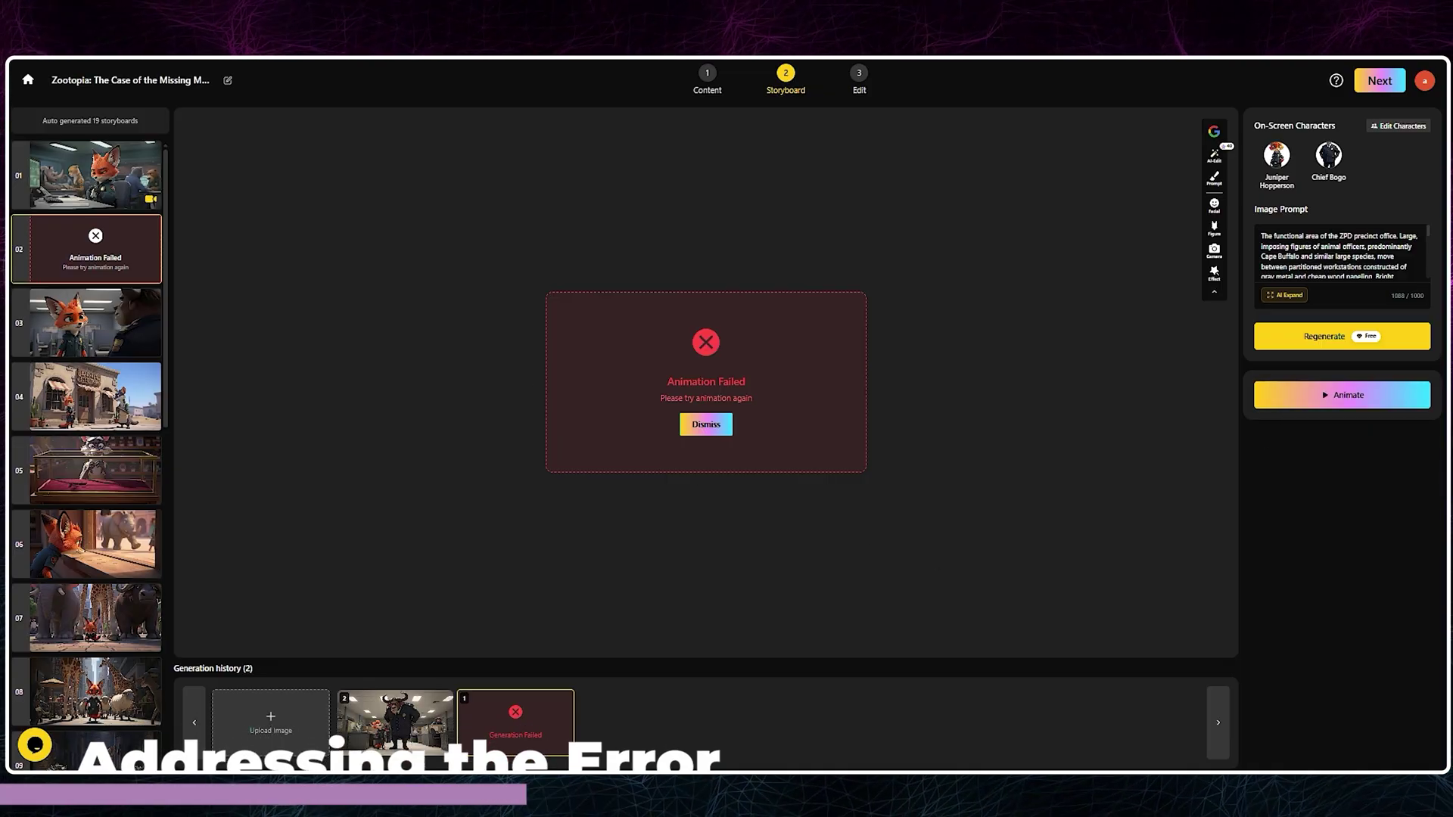
- Tell Gemini Sora 2 blocked the prompt, request a rewrite, and select the revised paragraph
{"action": "type", "text": "2 blocked this prompt change it"}
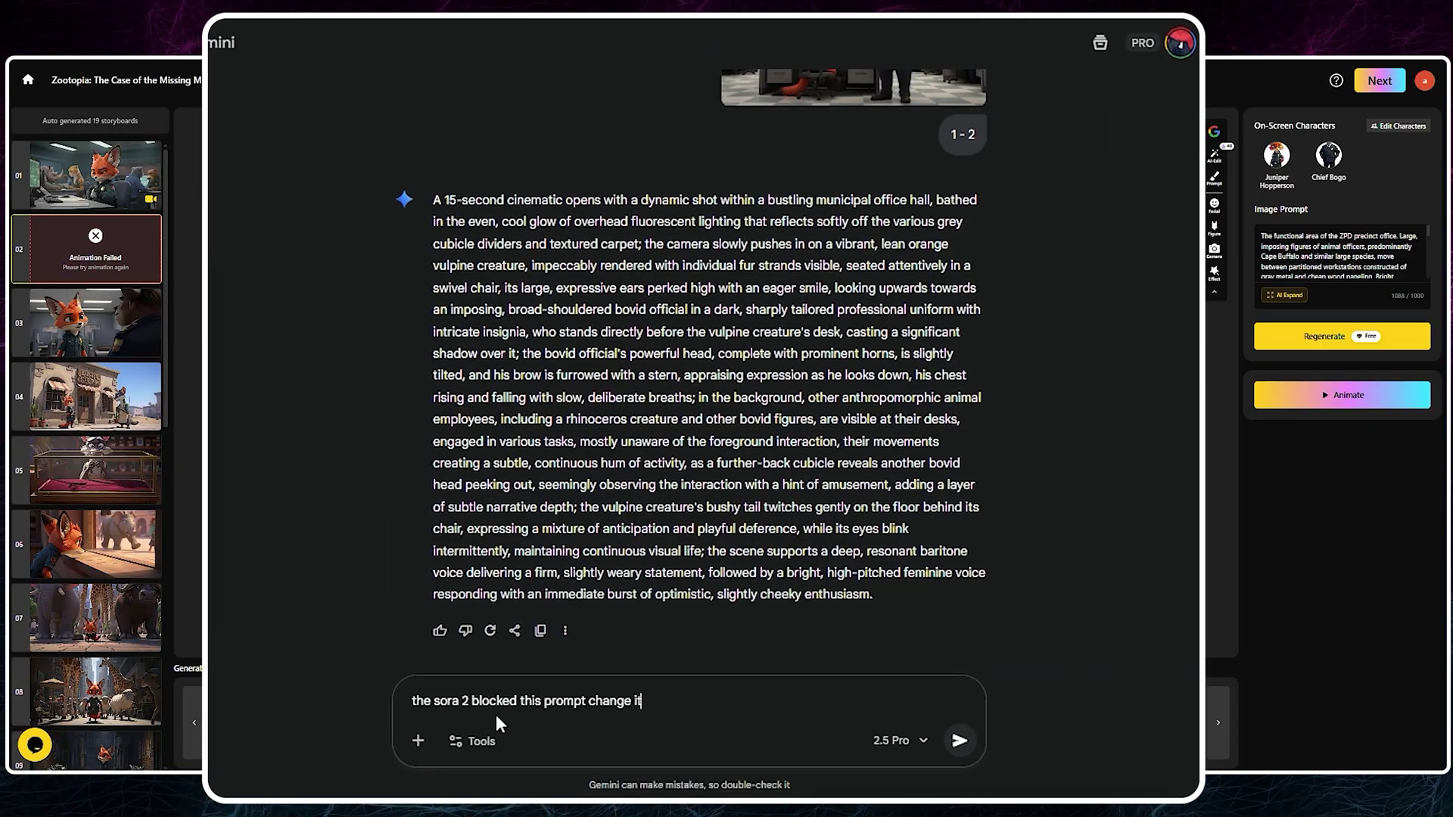
{"action": "key", "text": "Return"}
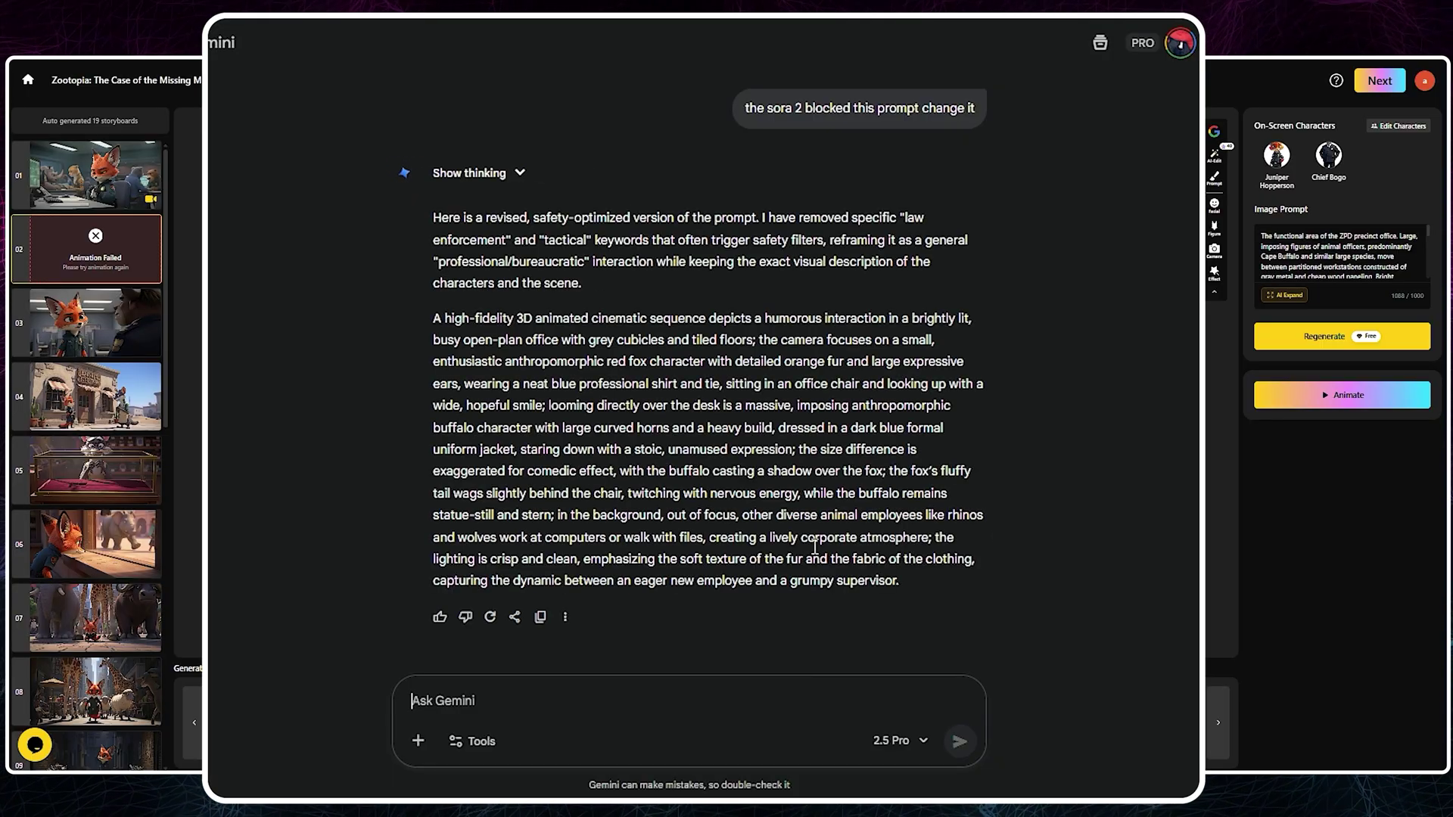
{"action": "left_click_drag", "start_coordinate": [900, 580], "coordinate": [434, 185]}
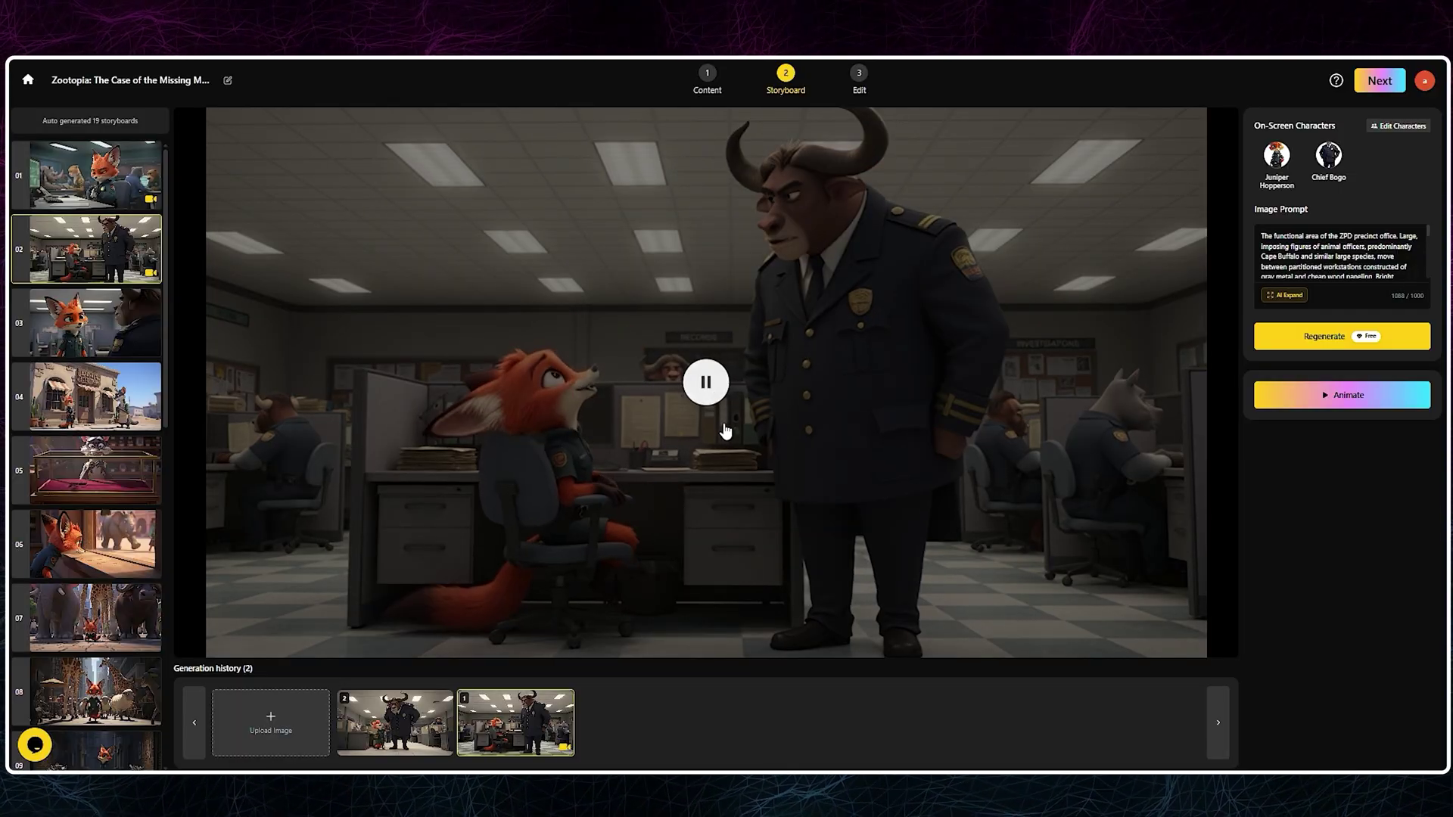
- Pause the fox-and-buffalo office clip and open storyboard scene 03
{"action": "left_click", "coordinate": [706, 383]}
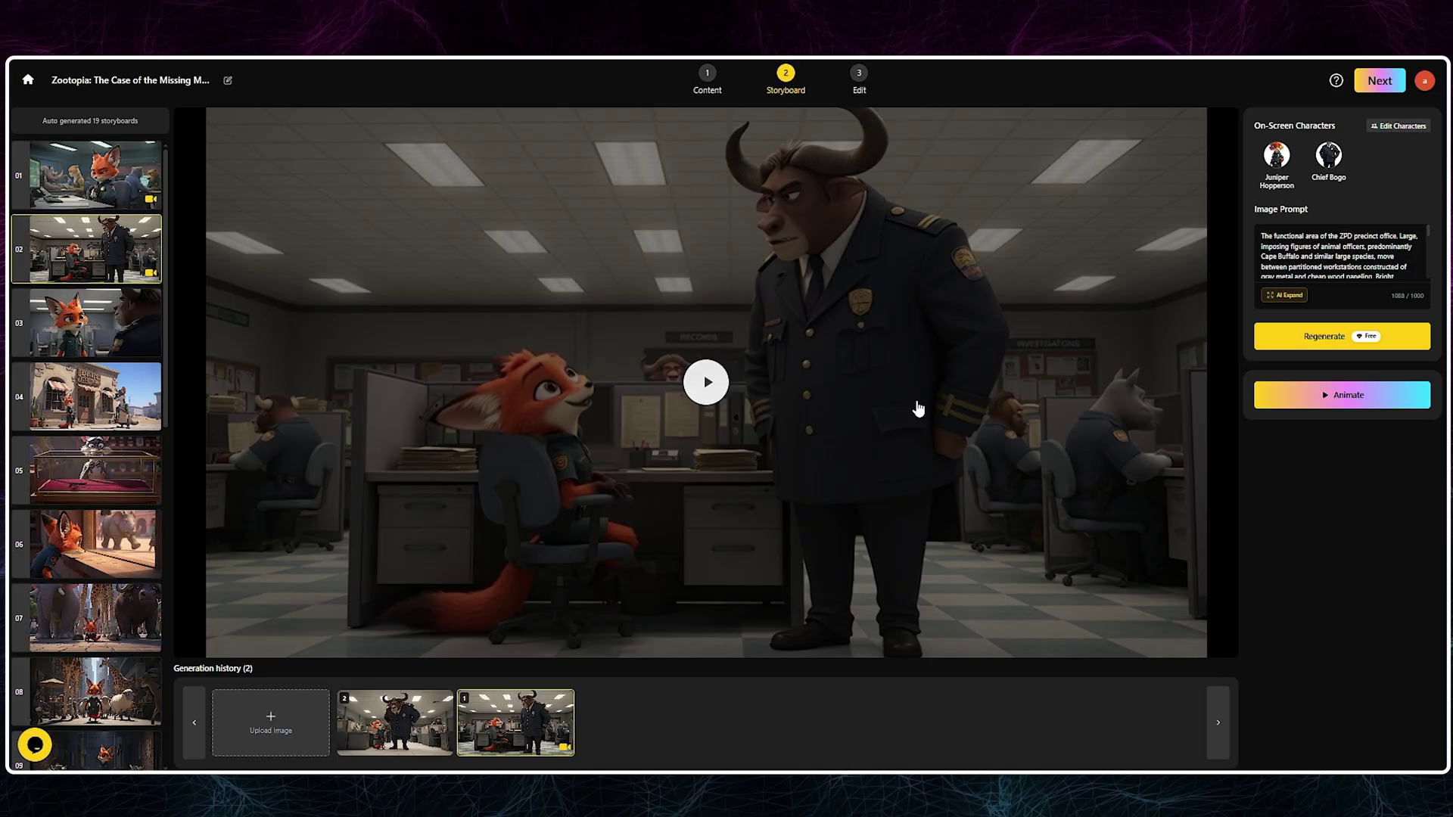
{"action": "scroll", "coordinate": [114, 424], "scroll_direction": "down", "scroll_amount": 10}
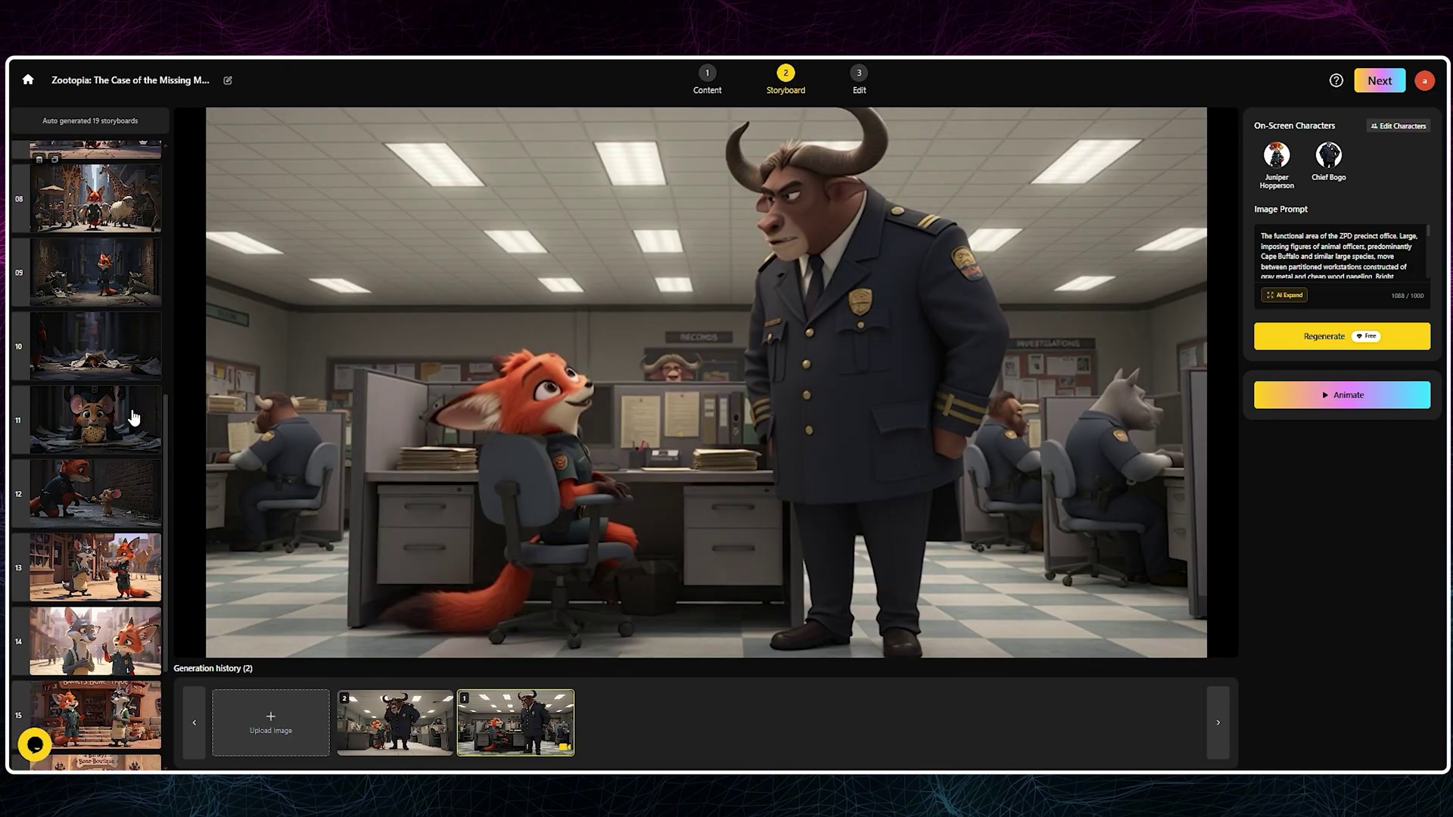
{"action": "scroll", "coordinate": [59, 716], "scroll_direction": "up", "scroll_amount": 10}
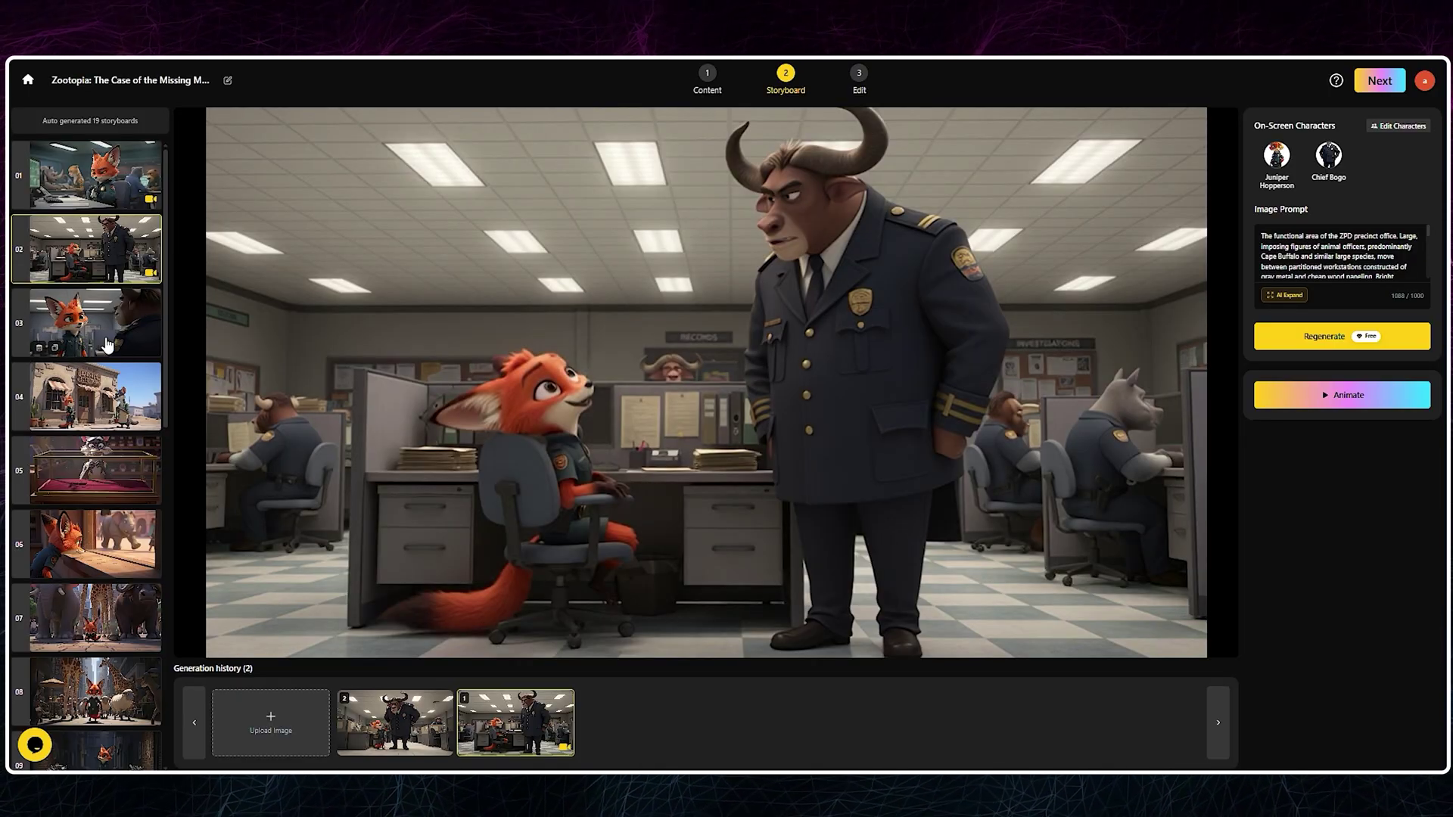
{"action": "left_click", "coordinate": [107, 346]}
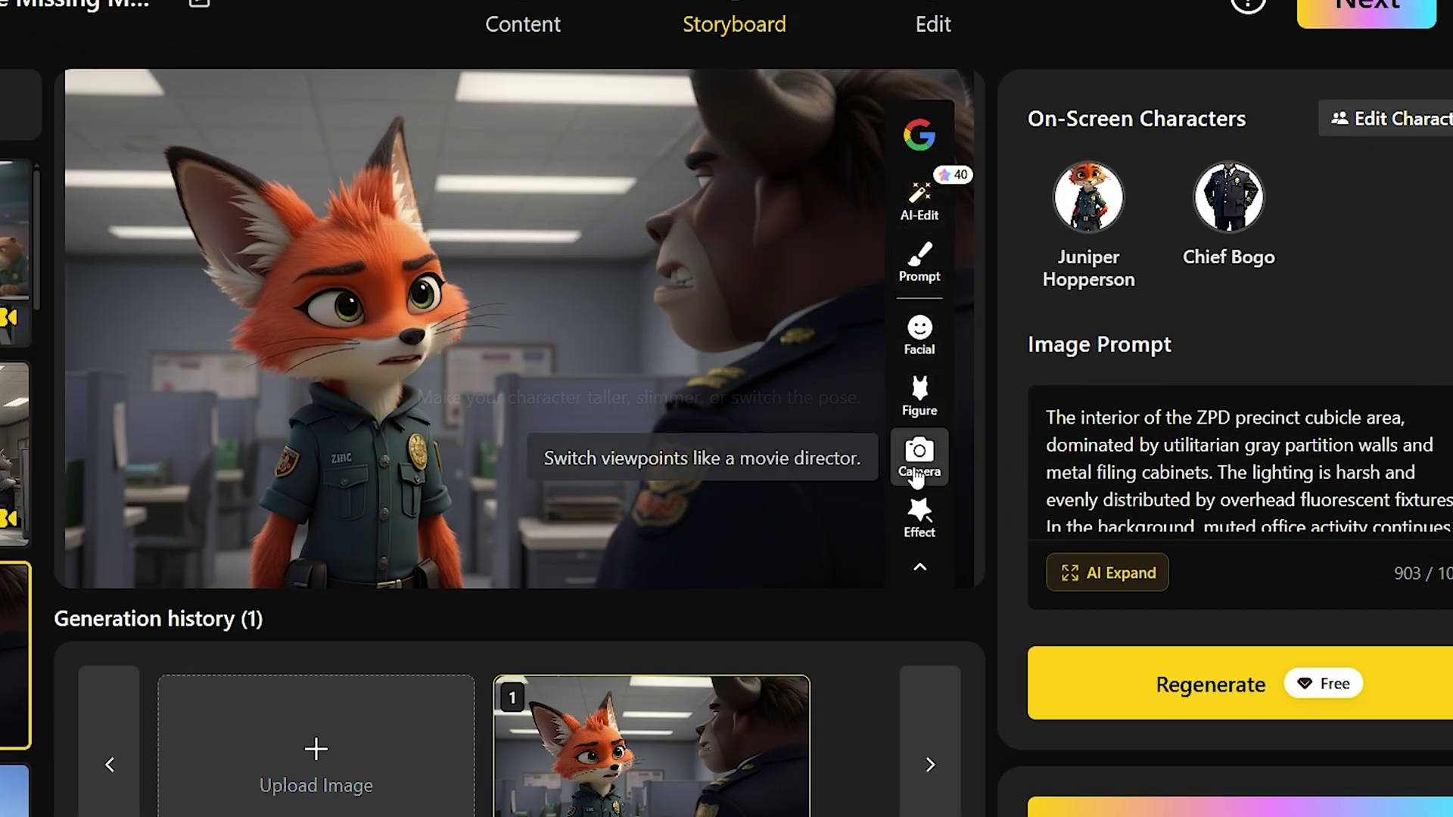
- Regenerate scene 03 with the Screaming expression, keeping the Hyper Muscular figure
{"action": "left_click", "coordinate": [919, 394]}
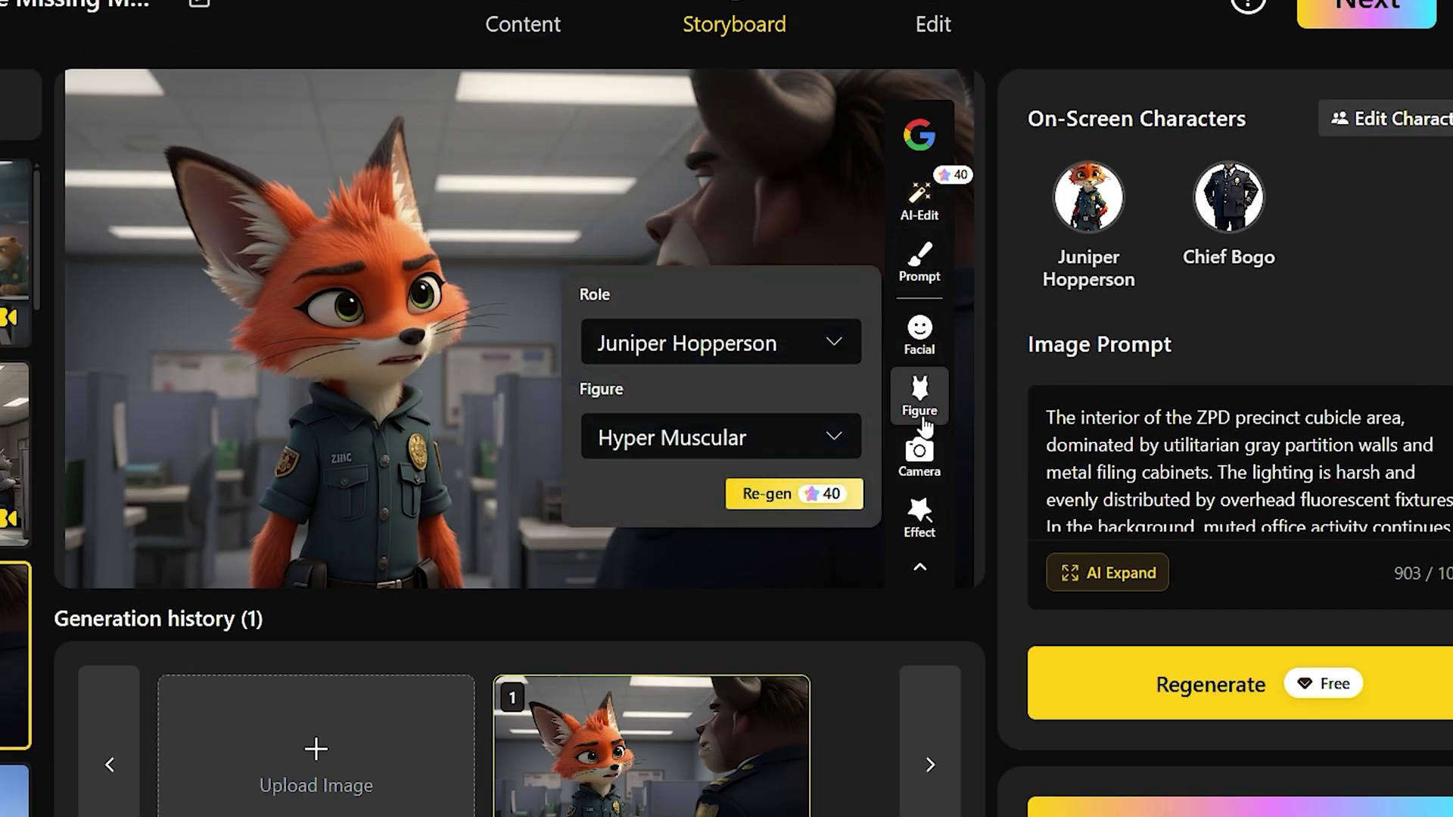
{"action": "left_click", "coordinate": [745, 445]}
{"action": "left_click", "coordinate": [838, 439]}
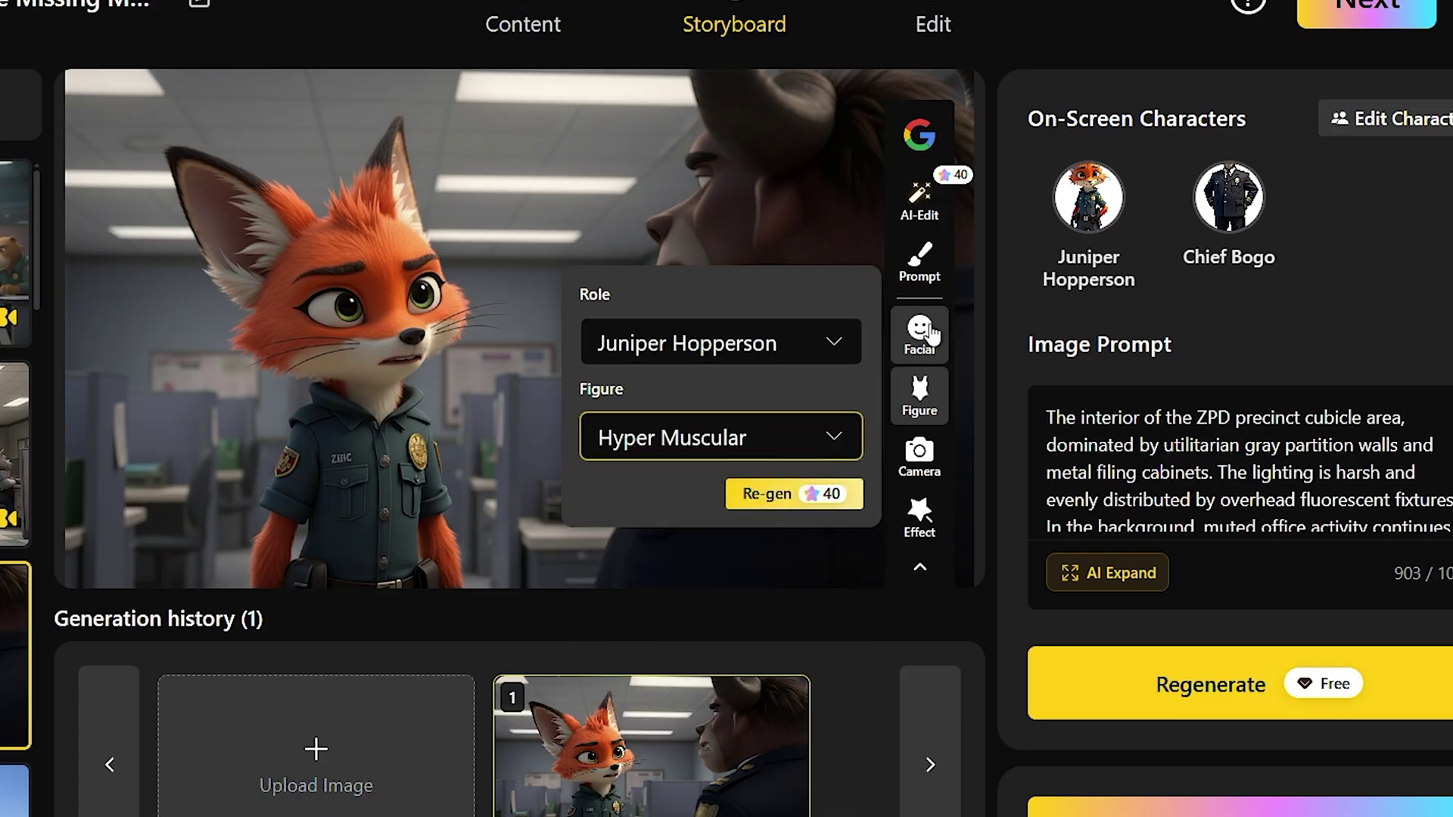
{"action": "left_click", "coordinate": [920, 333]}
{"action": "left_click", "coordinate": [844, 372]}
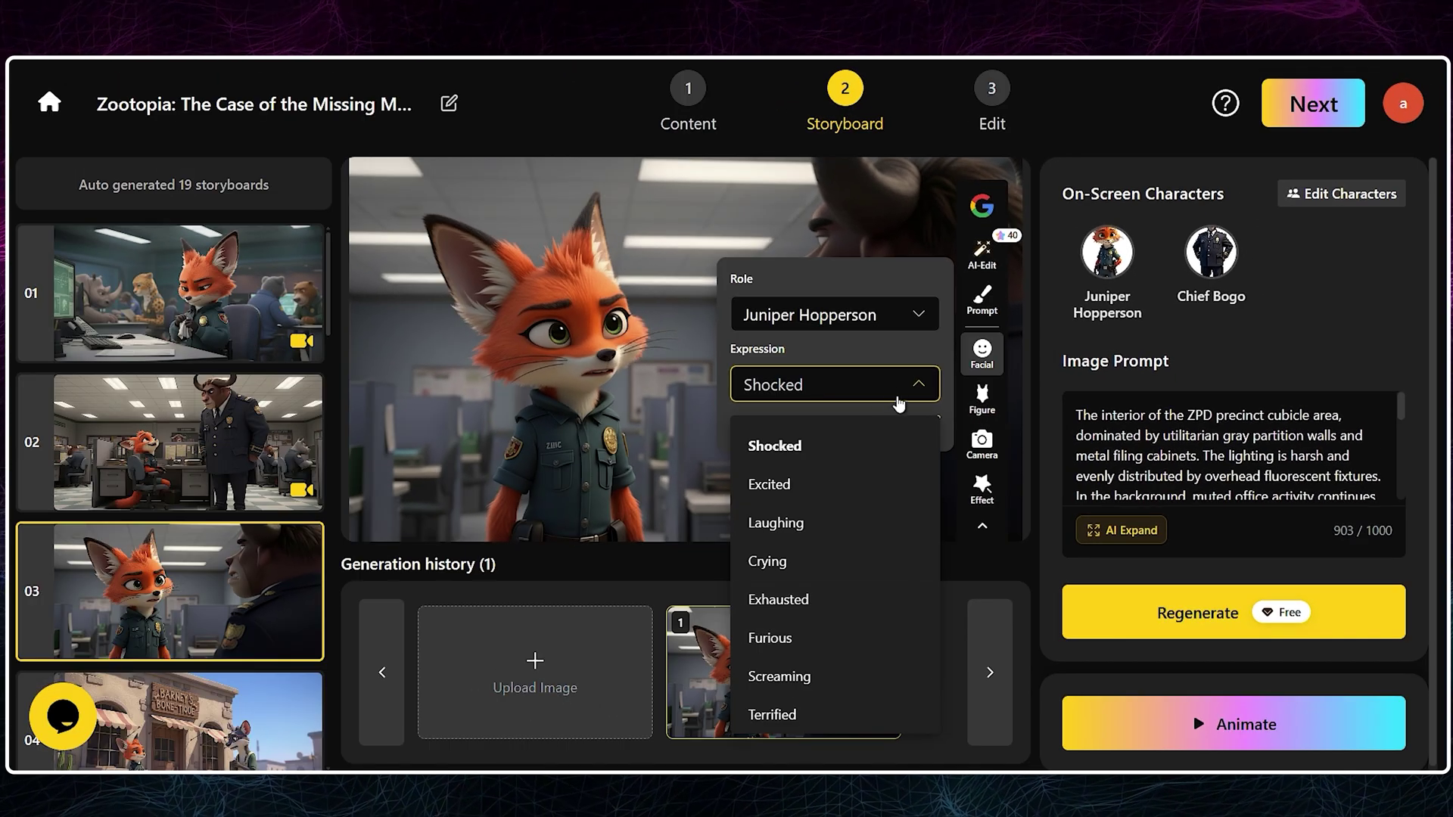
{"action": "left_click", "coordinate": [847, 674]}
{"action": "left_click", "coordinate": [871, 428]}
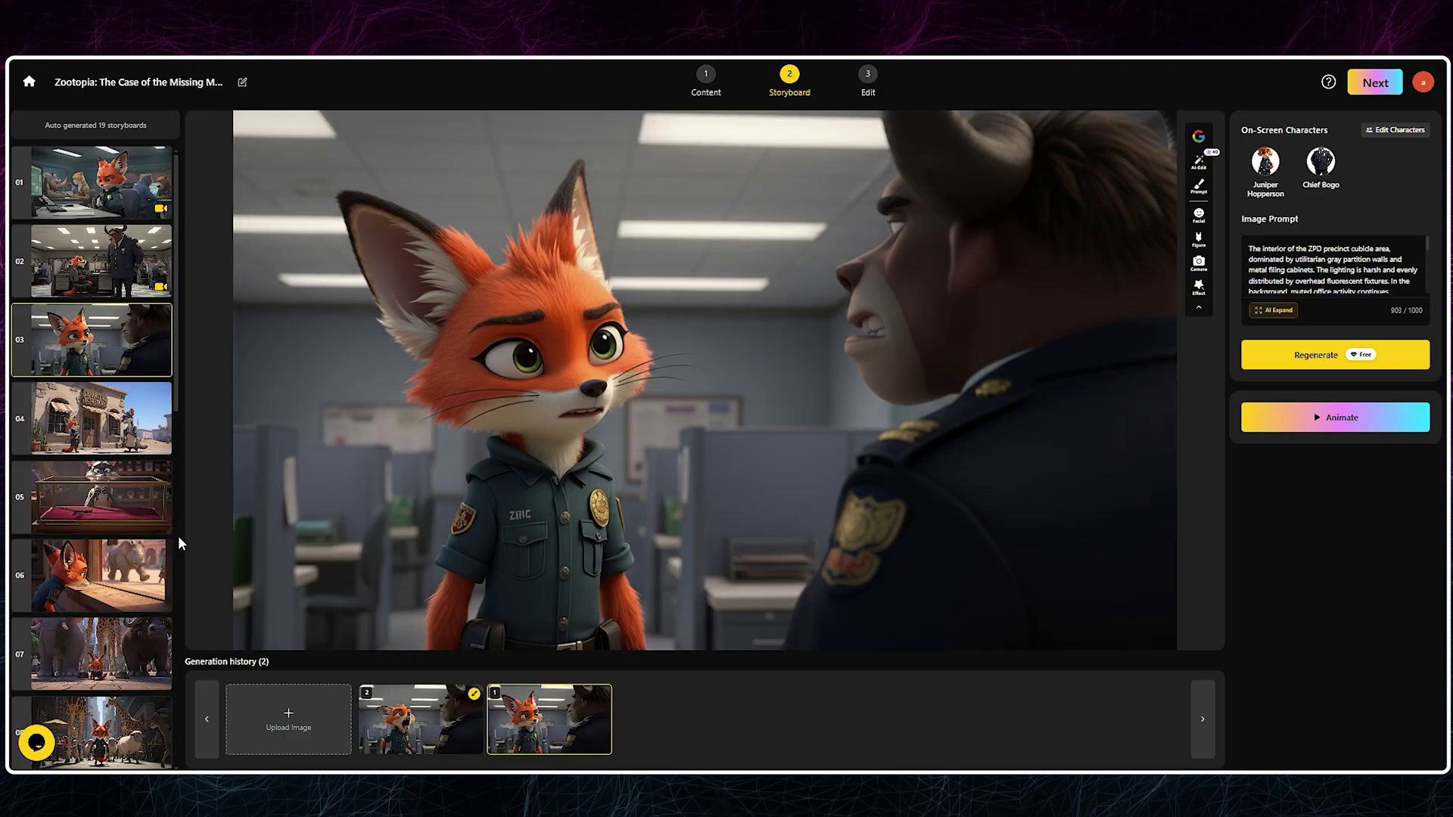
{"action": "scroll", "coordinate": [174, 371], "scroll_direction": "down", "scroll_amount": 10}
{"action": "scroll", "coordinate": [111, 291], "scroll_direction": "up", "scroll_amount": 10}
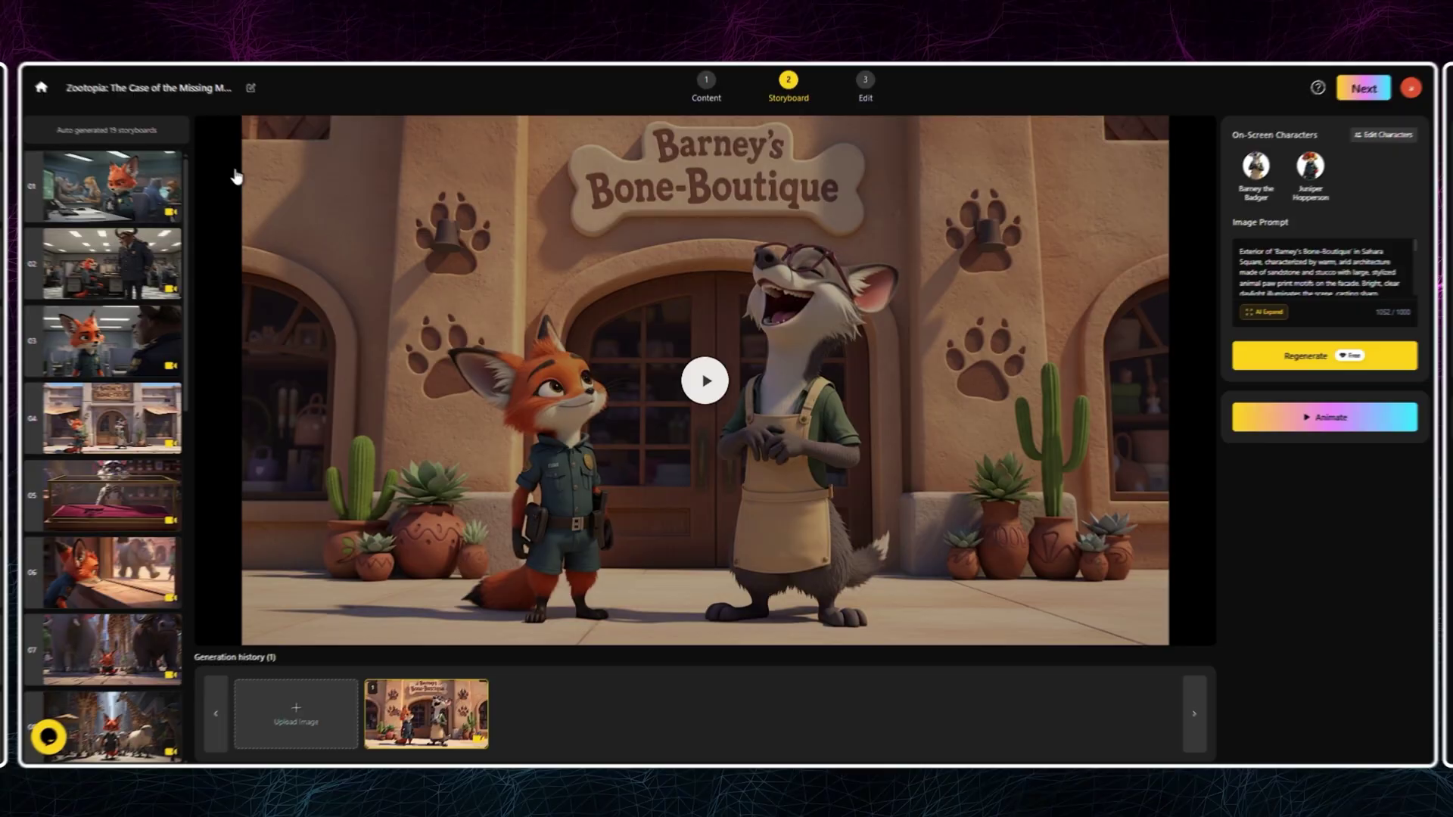
- Advance to the Edit step and pick the first shot as the cover image
{"action": "left_click", "coordinate": [87, 187]}
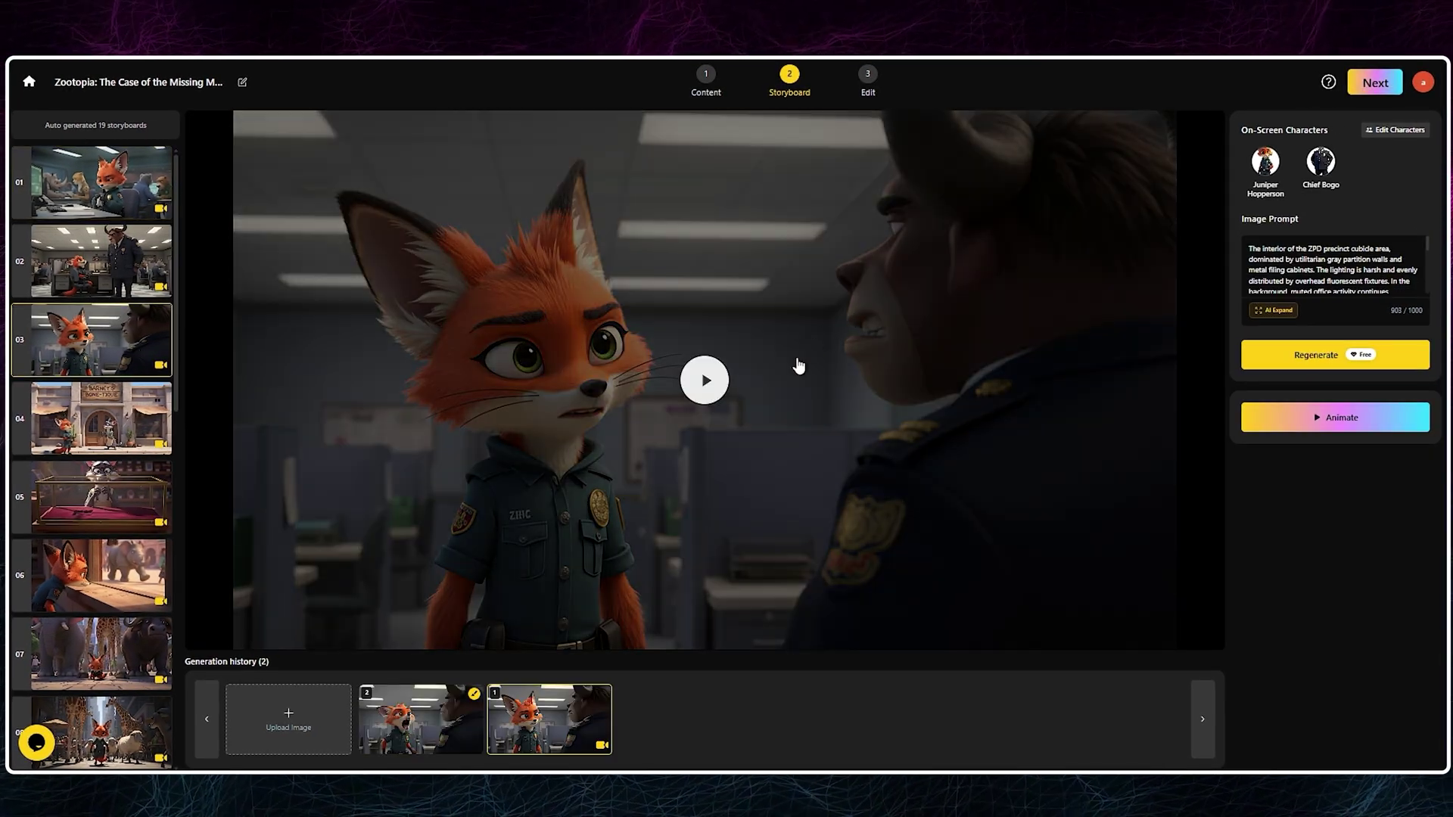
{"action": "left_click", "coordinate": [704, 381]}
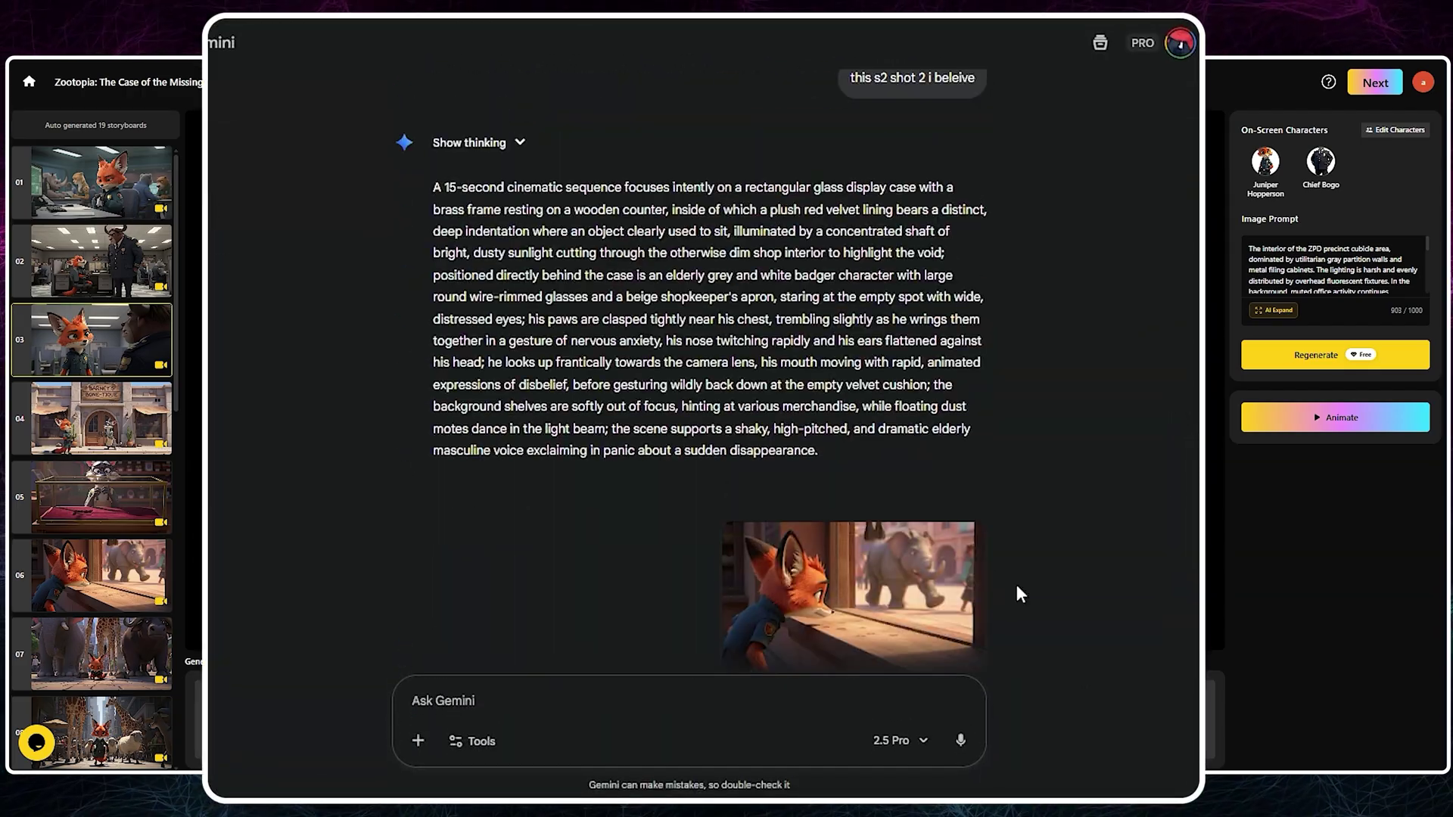
{"action": "scroll", "coordinate": [102, 449], "scroll_direction": "down", "scroll_amount": 6}
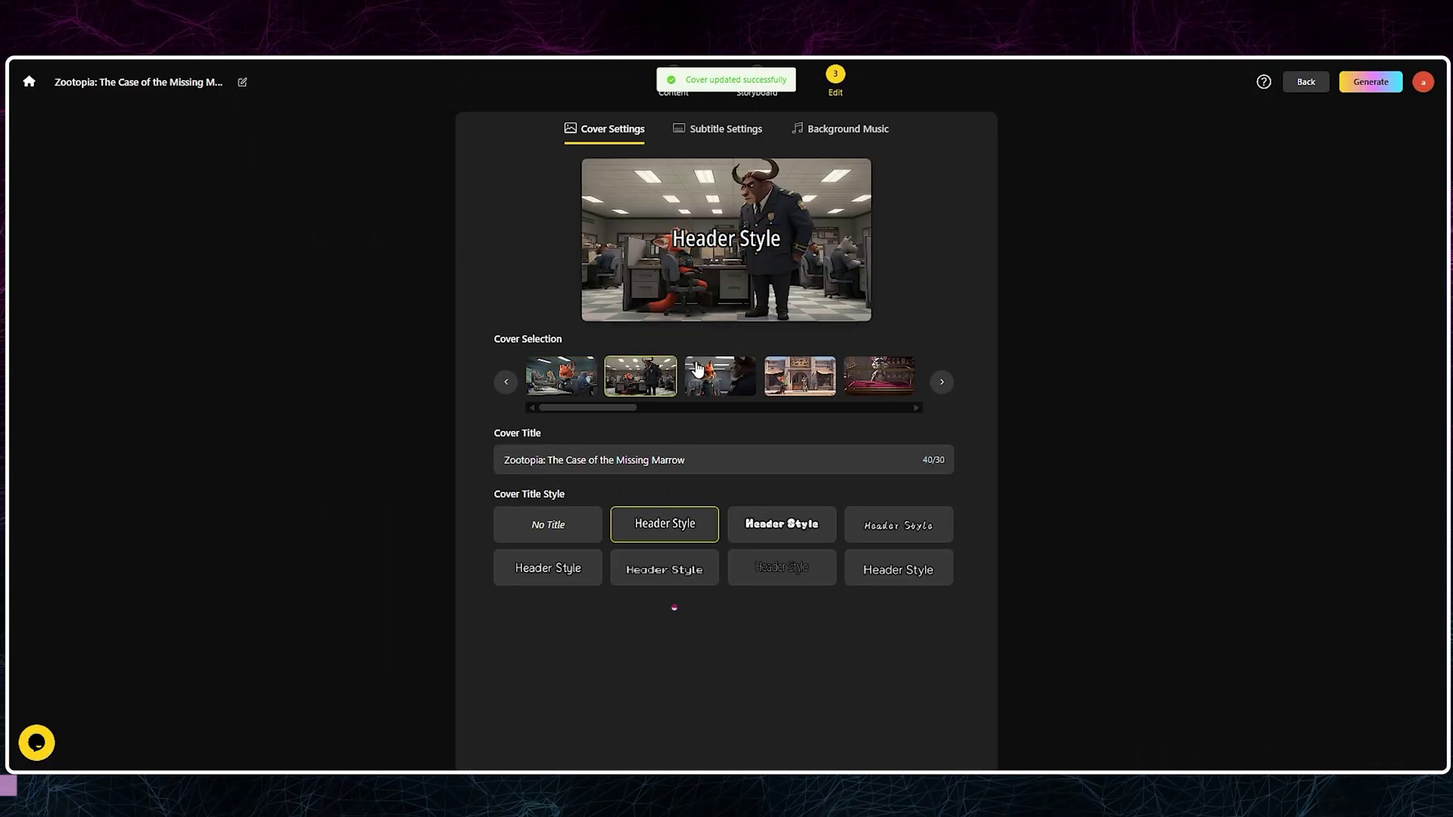
{"action": "left_click", "coordinate": [558, 376]}
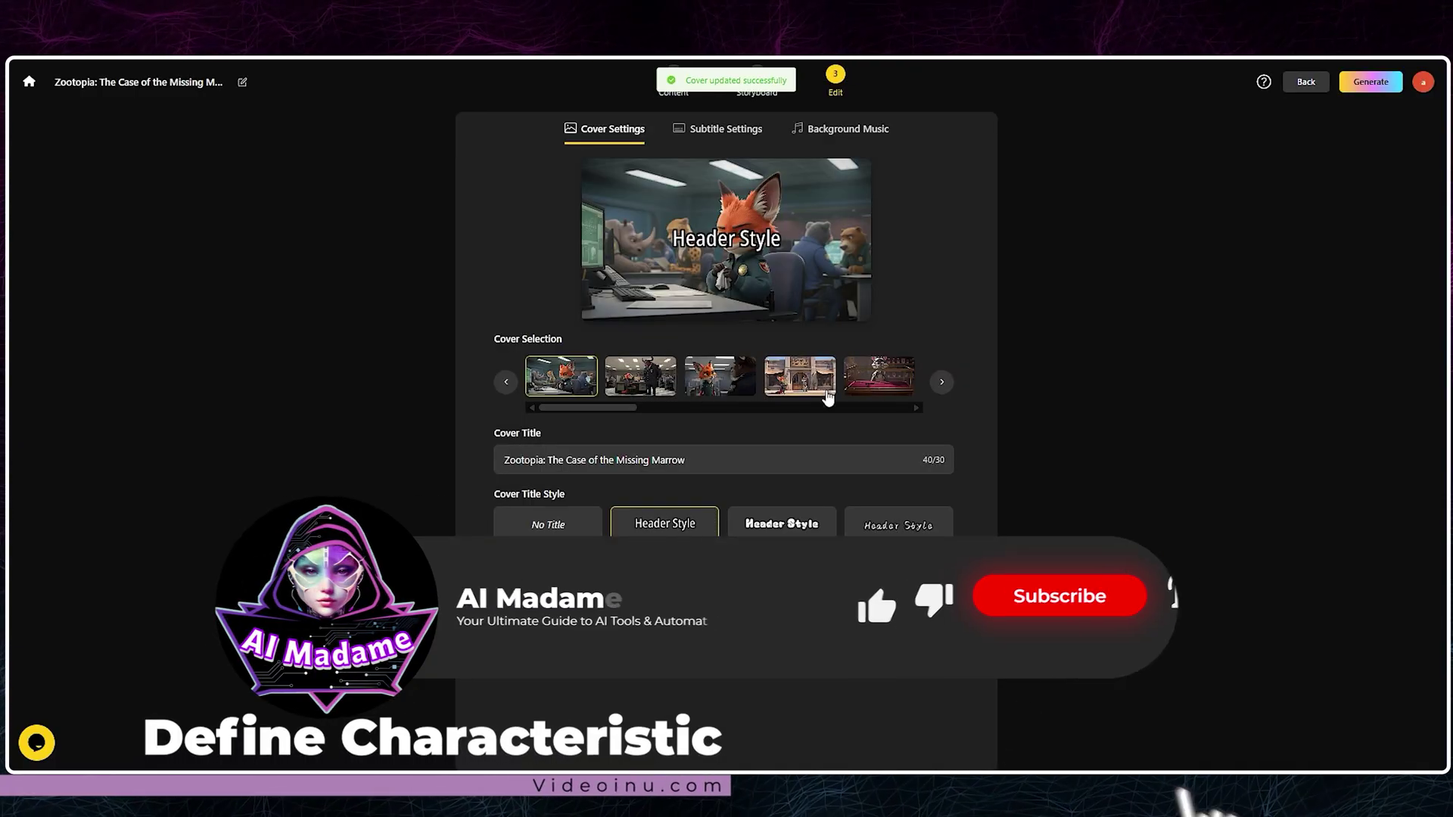
- Make the second shot the cover with No Title style
{"action": "left_click", "coordinate": [640, 377]}
{"action": "left_click", "coordinate": [547, 525]}
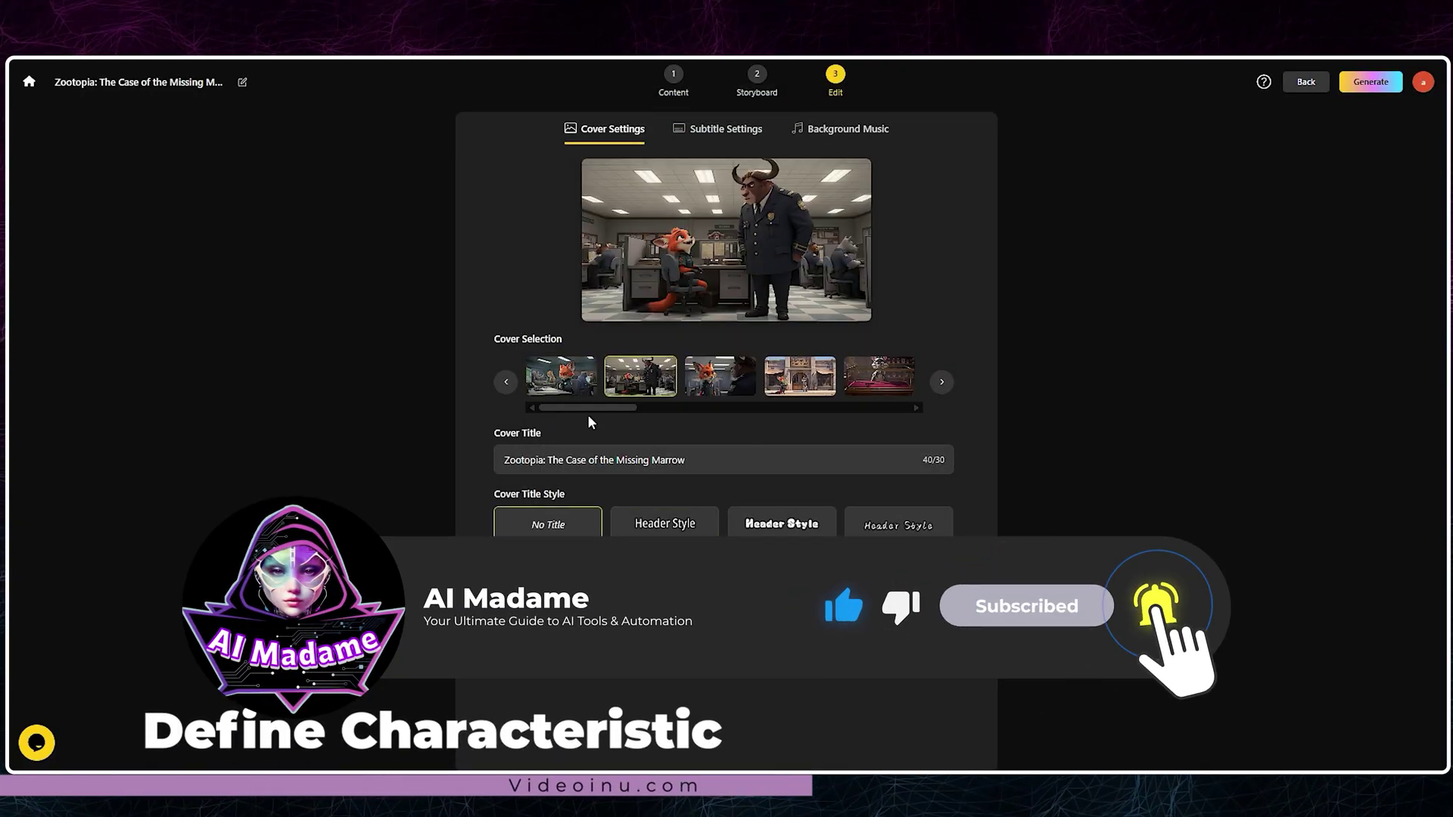
{"action": "scroll", "coordinate": [590, 416], "scroll_direction": "right", "scroll_amount": 1}
- Preview the Meow Melody 1 background track and start rendering the final video
{"action": "left_click", "coordinate": [723, 129]}
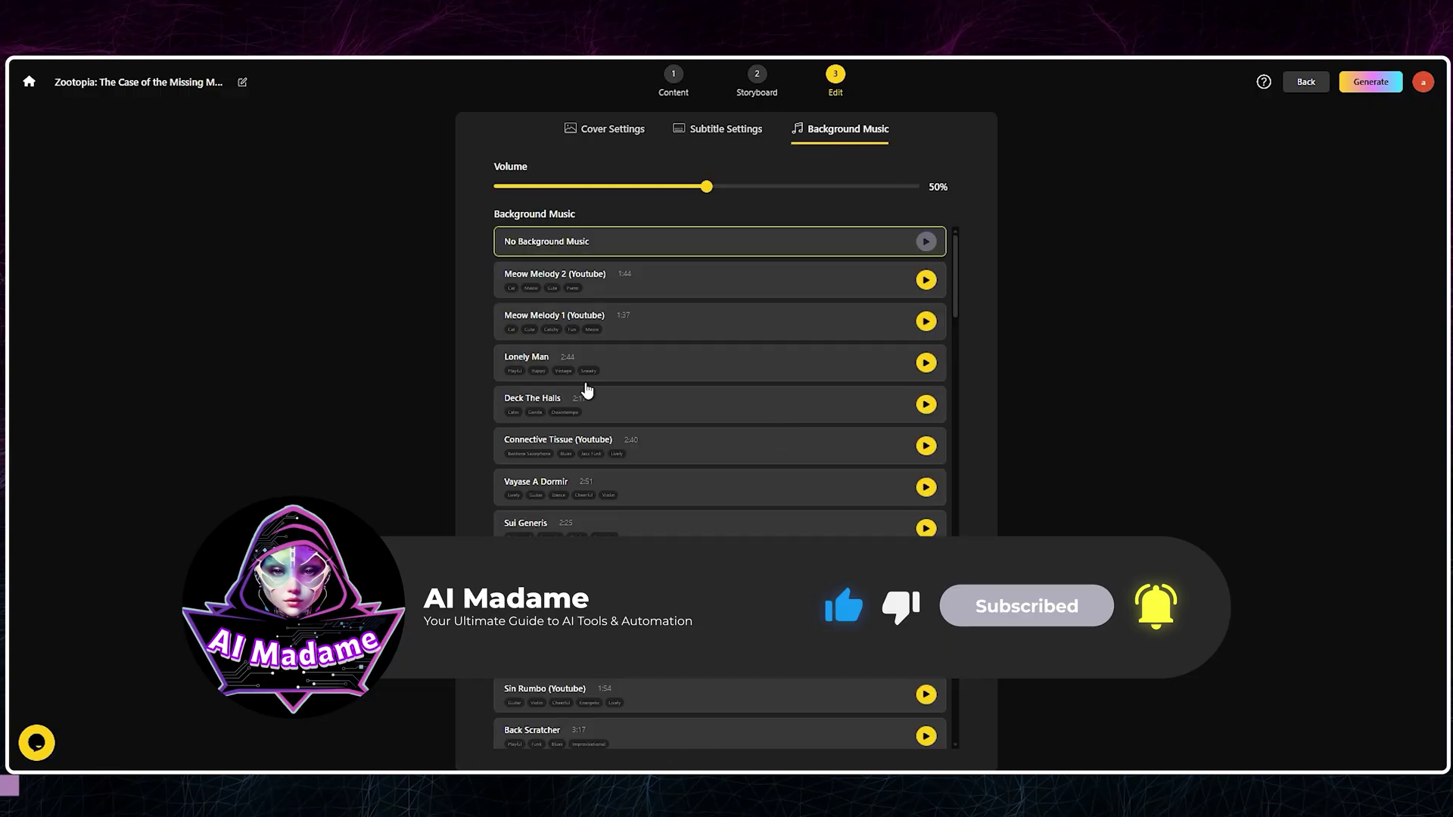
{"action": "left_click", "coordinate": [925, 320]}
{"action": "scroll", "coordinate": [629, 418], "scroll_direction": "down", "scroll_amount": 5}
{"action": "scroll", "coordinate": [948, 244], "scroll_direction": "up", "scroll_amount": 5}
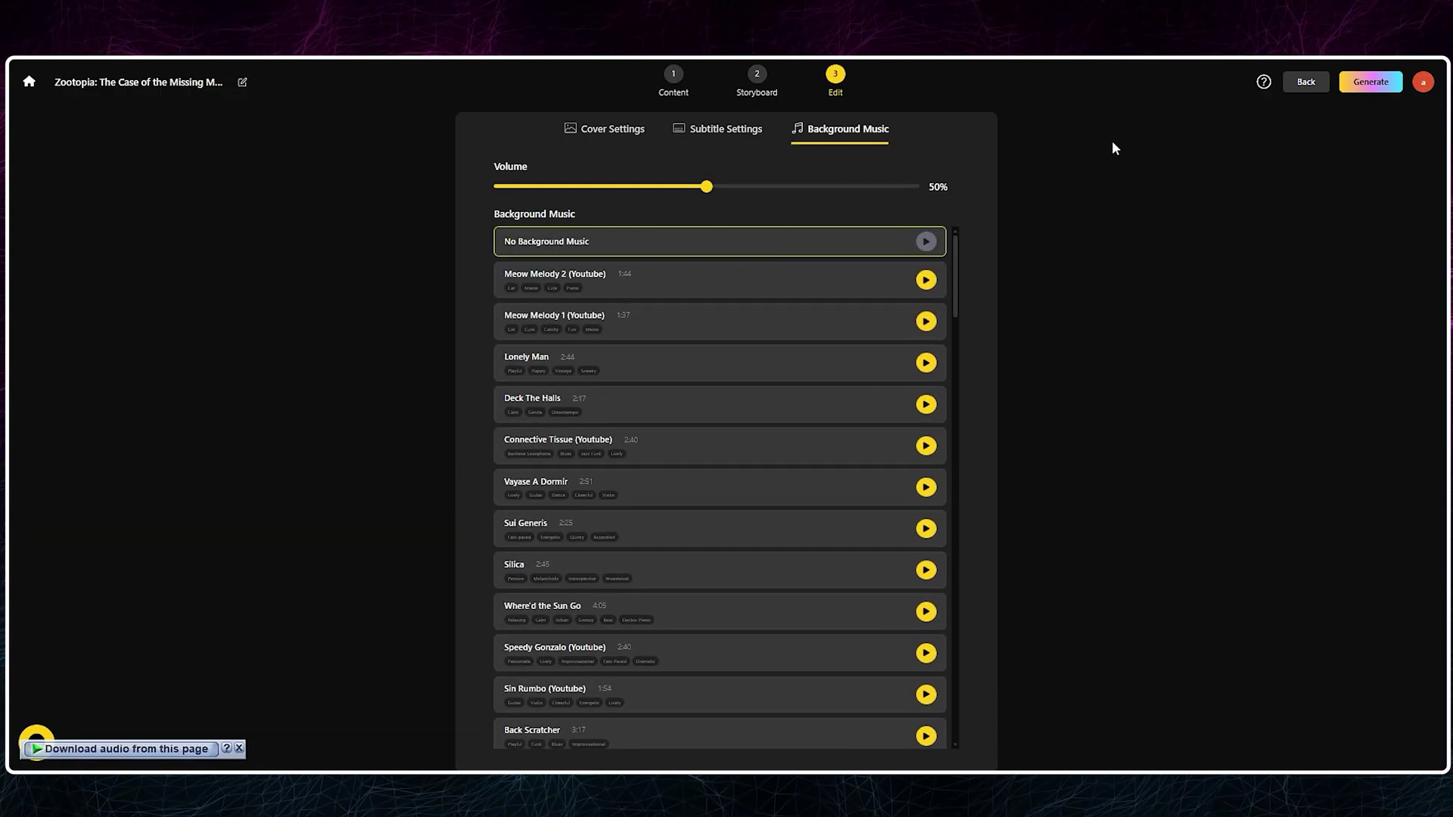
{"action": "left_click", "coordinate": [1363, 88]}
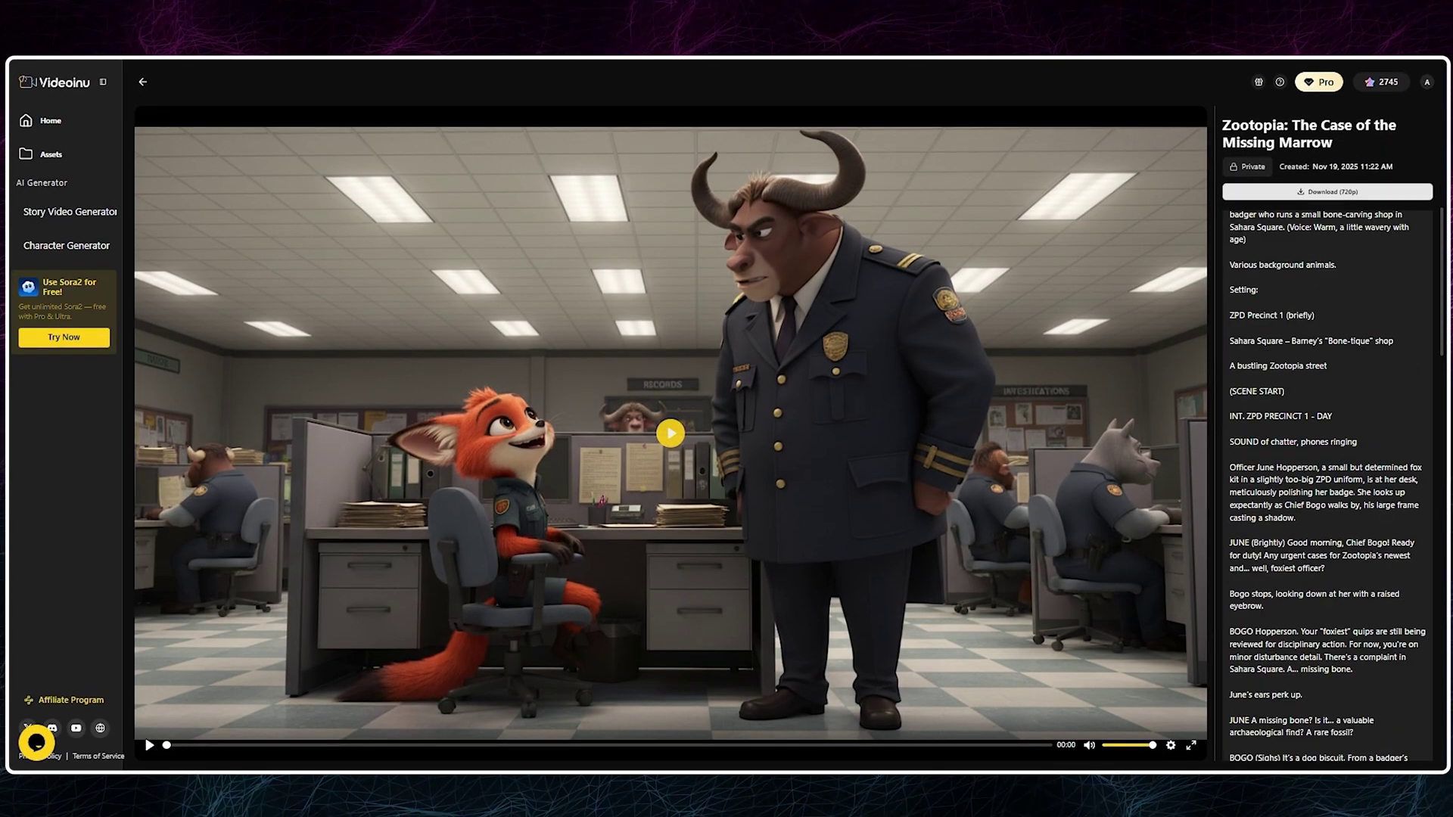
- Scrub the Premiere Pro timeline to about 56 seconds and clear the clip selection
{"action": "scroll", "coordinate": [1328, 484], "scroll_direction": "up", "scroll_amount": 5}
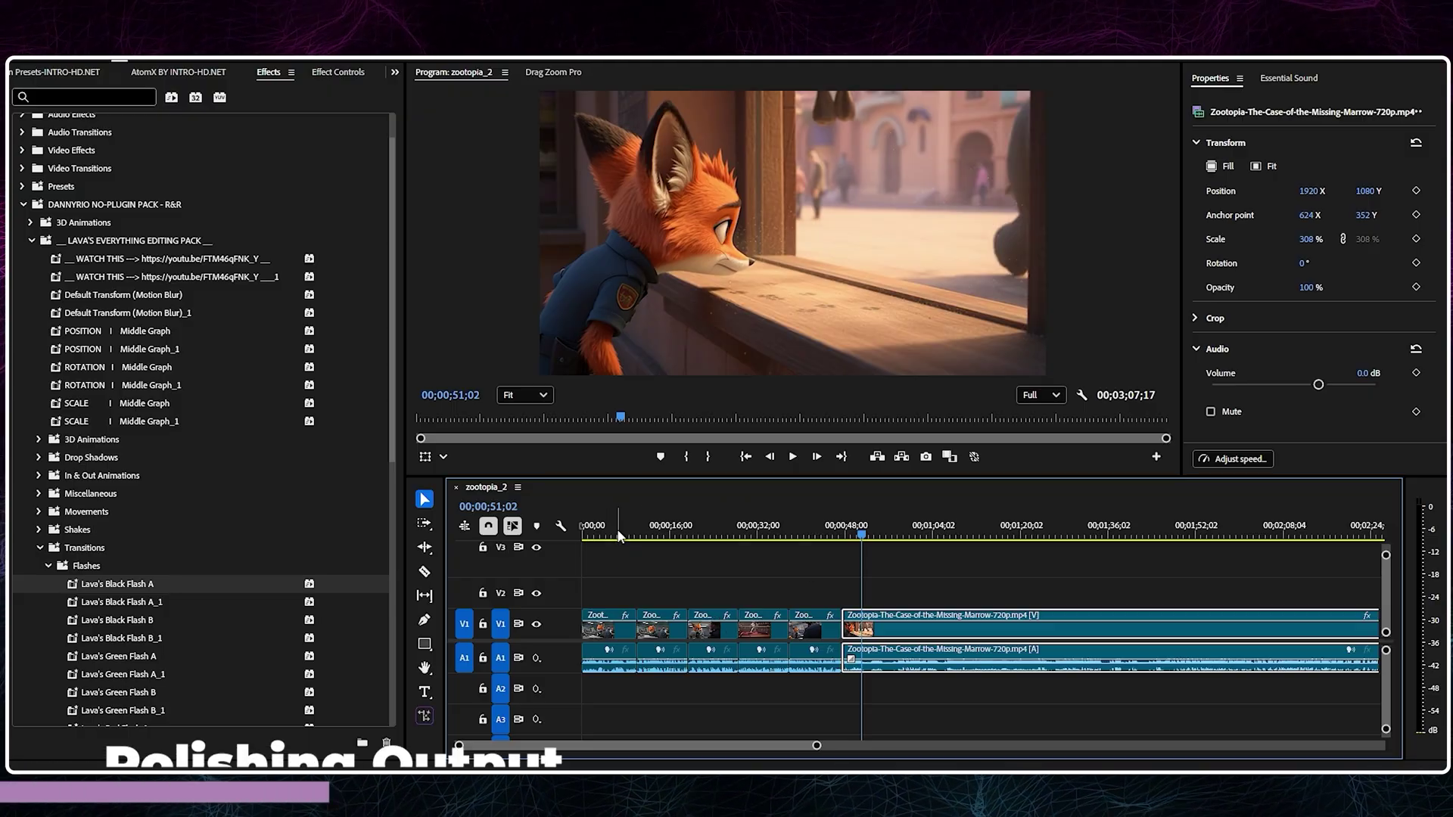
{"action": "left_click_drag", "start_coordinate": [619, 536], "coordinate": [892, 536]}
{"action": "left_click", "coordinate": [855, 704]}
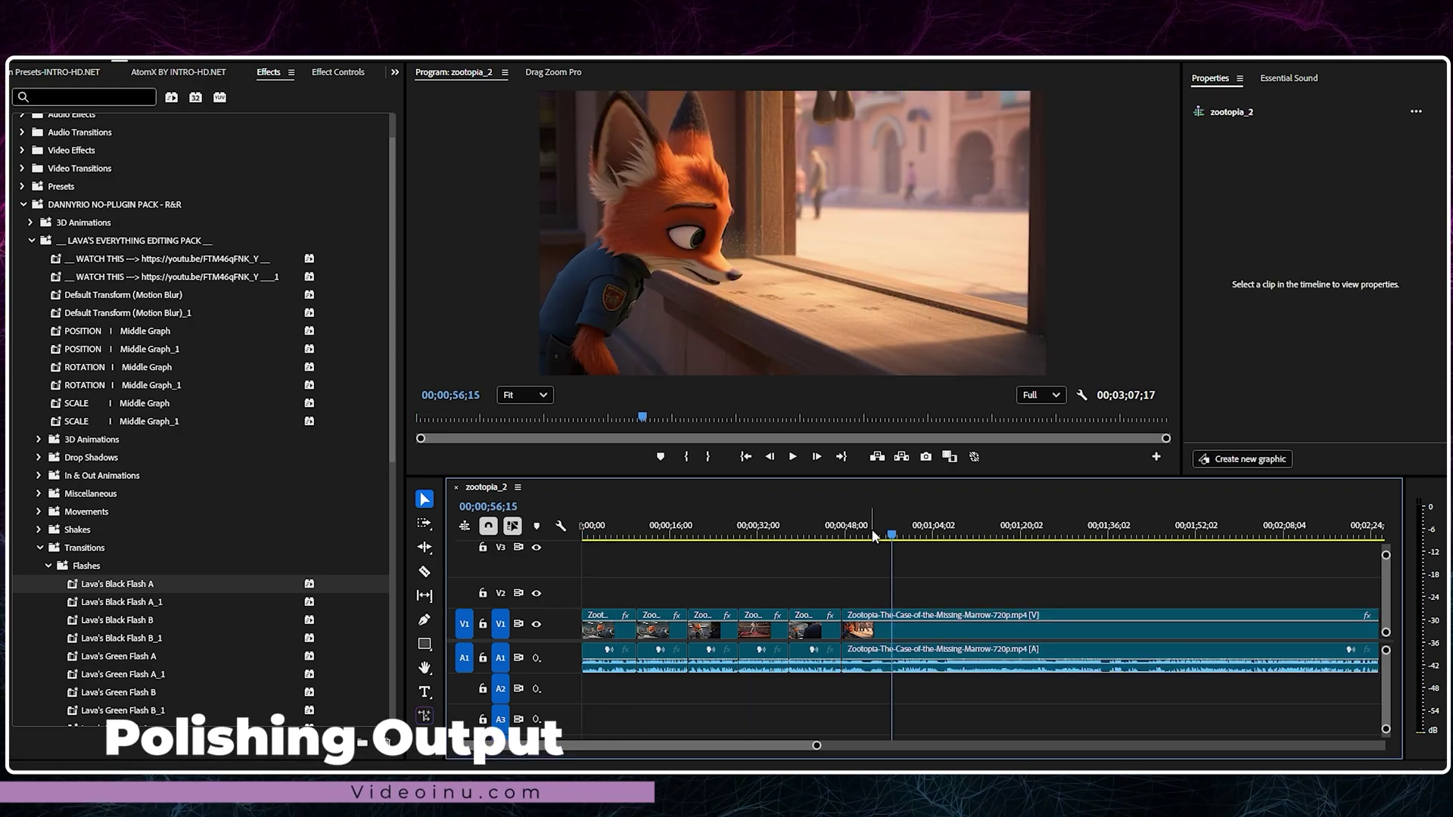
{"action": "scroll", "coordinate": [1105, 548], "scroll_direction": "down", "scroll_amount": 3}
{"action": "scroll", "coordinate": [861, 573], "scroll_direction": "up", "scroll_amount": 3}
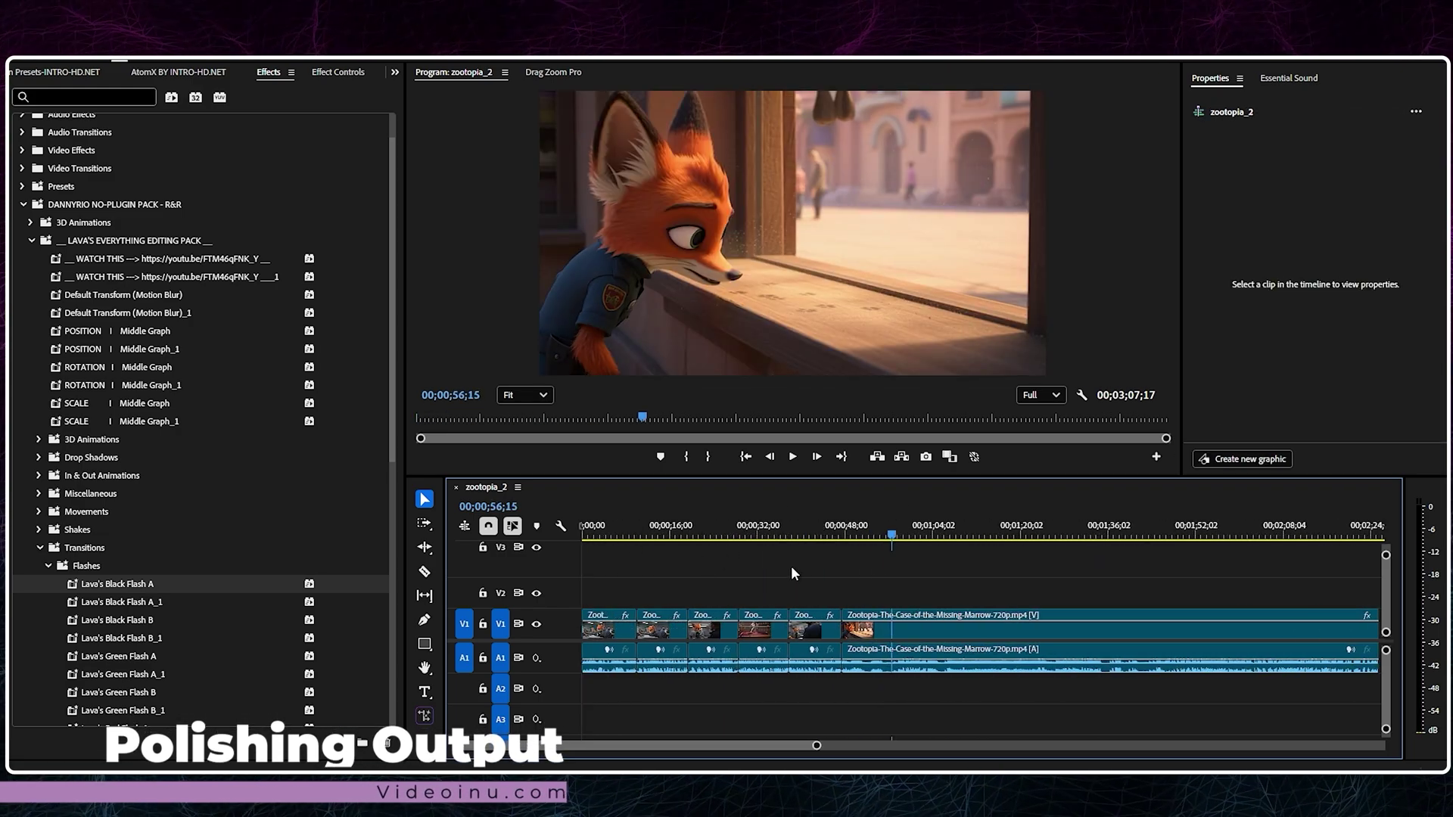
{"action": "left_click", "coordinate": [788, 536]}
{"action": "left_click", "coordinate": [774, 535]}
{"action": "key", "text": "space"}
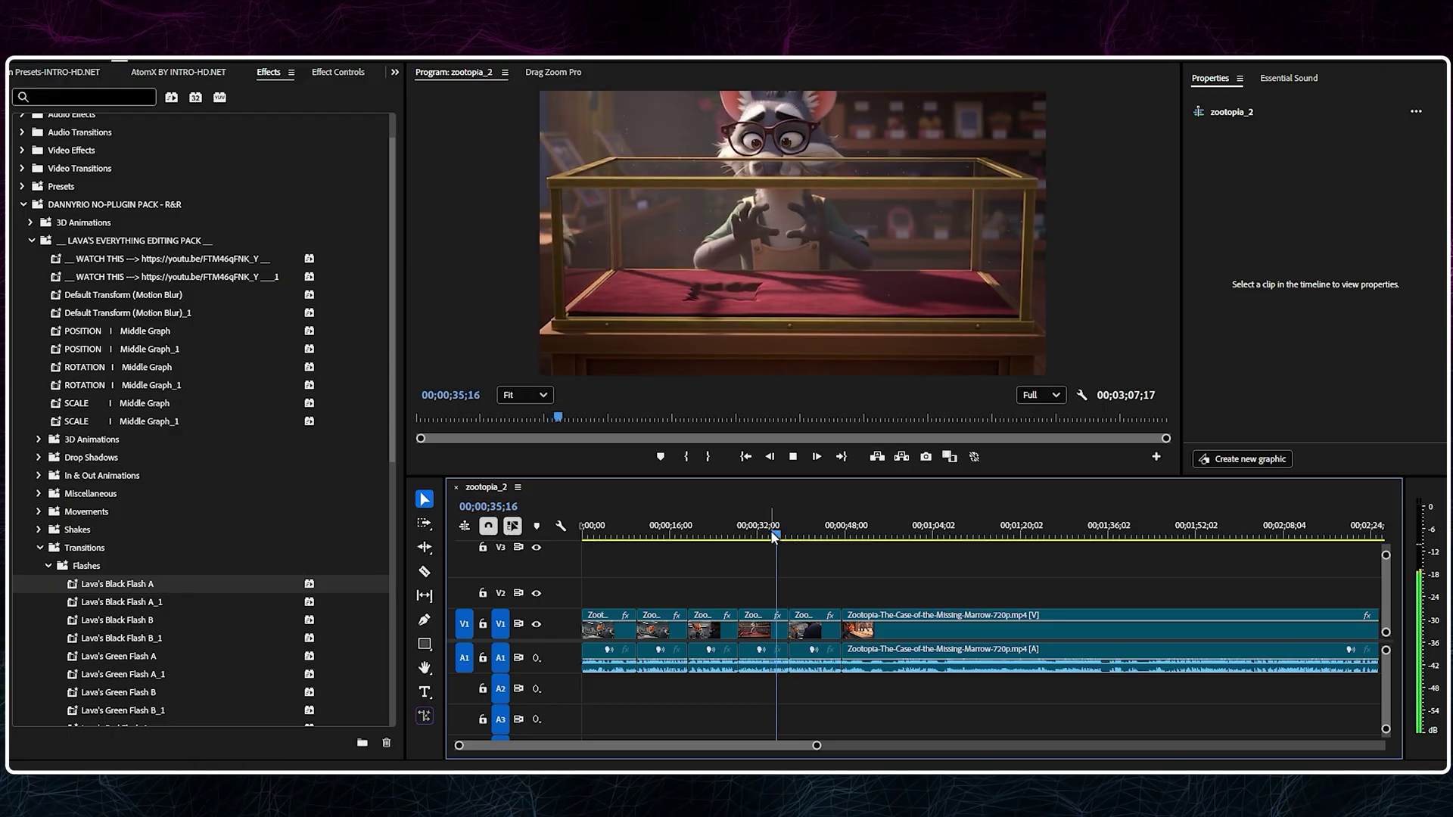
{"action": "key", "text": "space"}
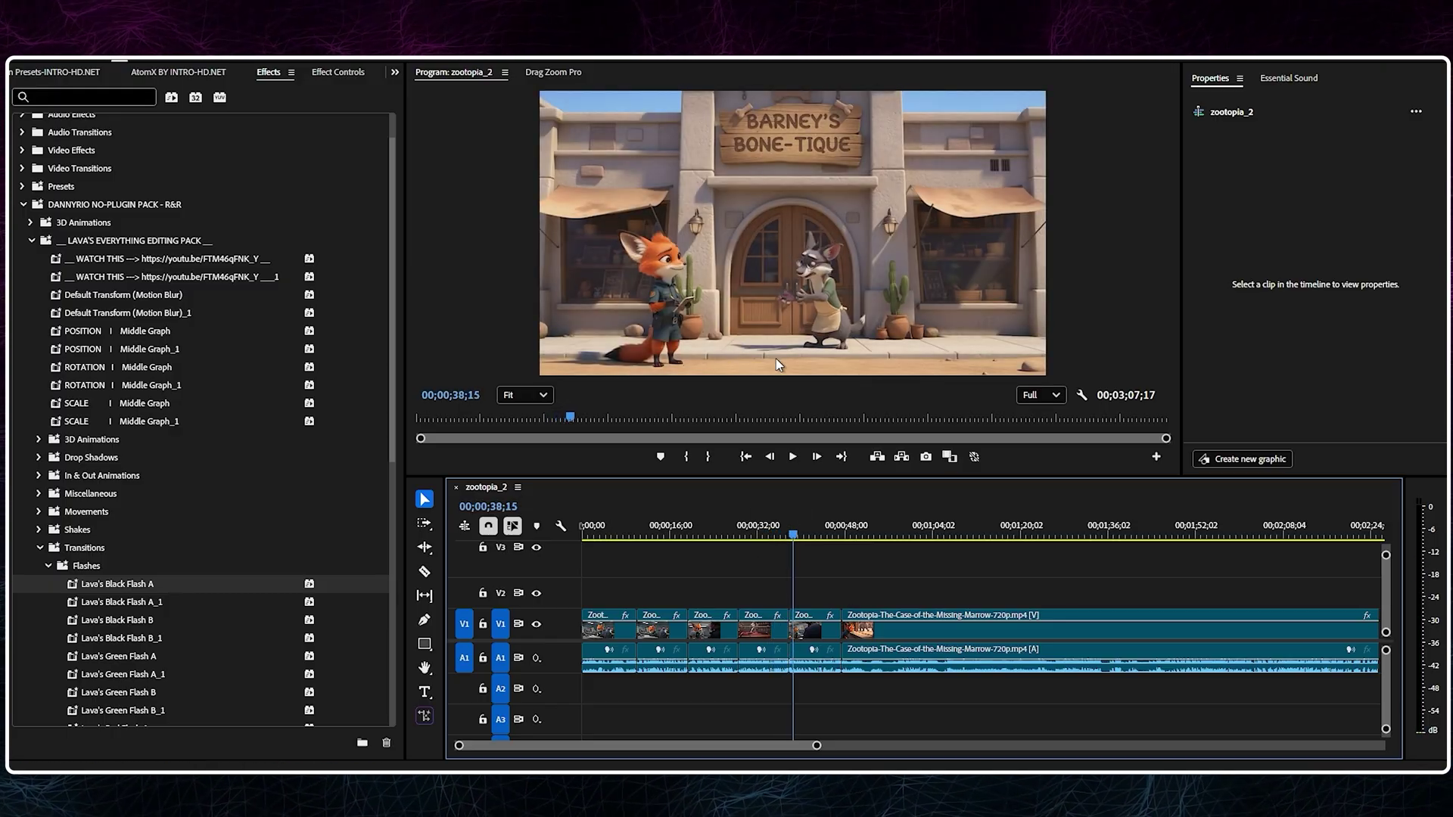